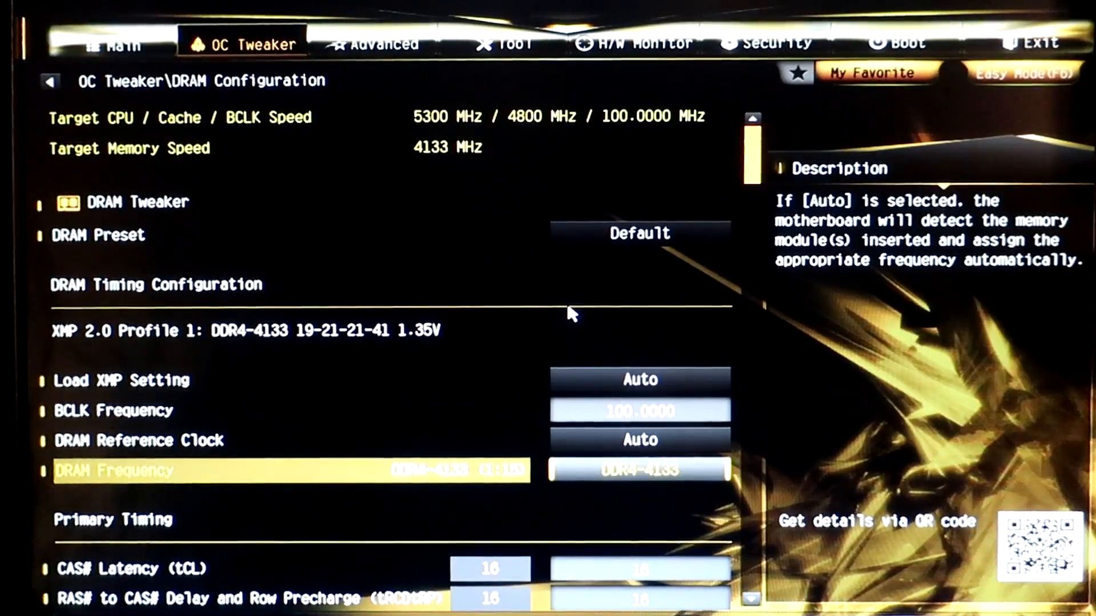
# Set RAS# to CAS# Delay and Row Precharge (tRCDtRP) to 17 in the primary timings.
pyautogui.press('Down')
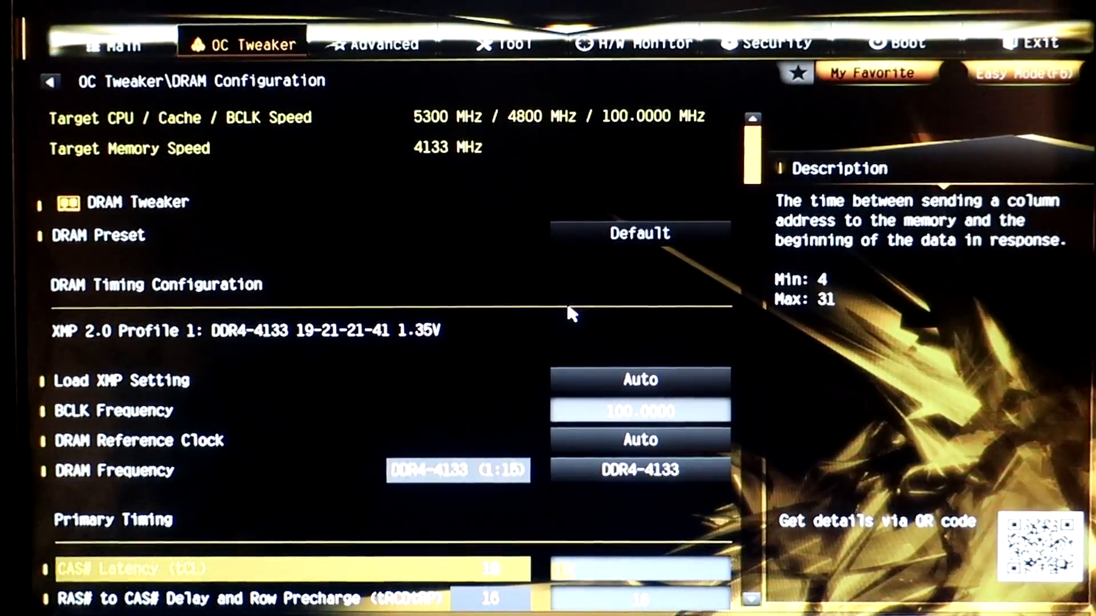
pyautogui.press('Down')
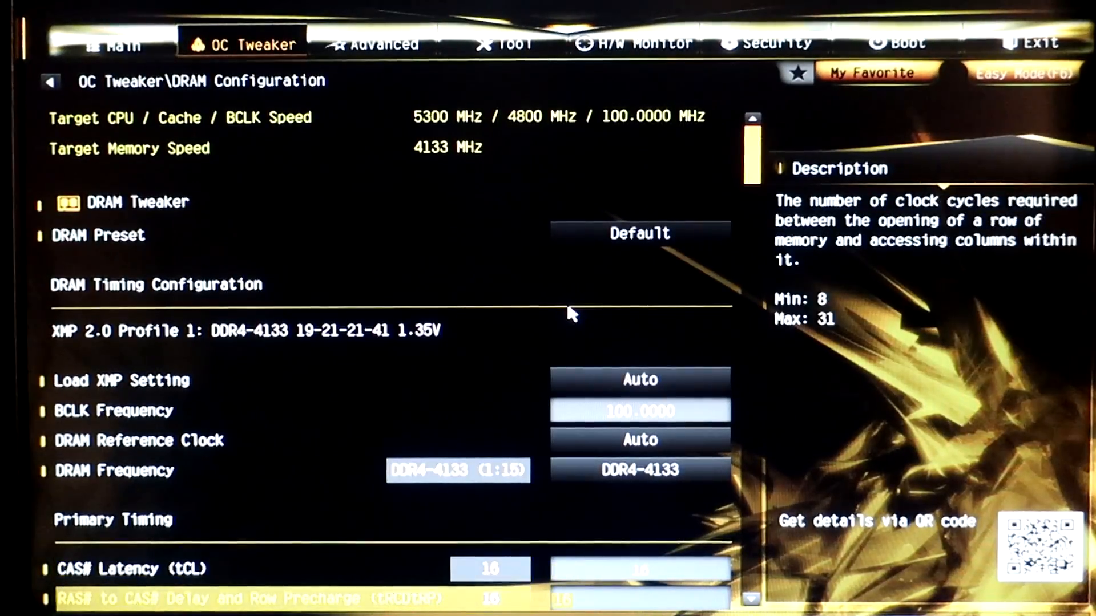
pyautogui.press('Up')
pyautogui.press('Down')
pyautogui.press('Down')
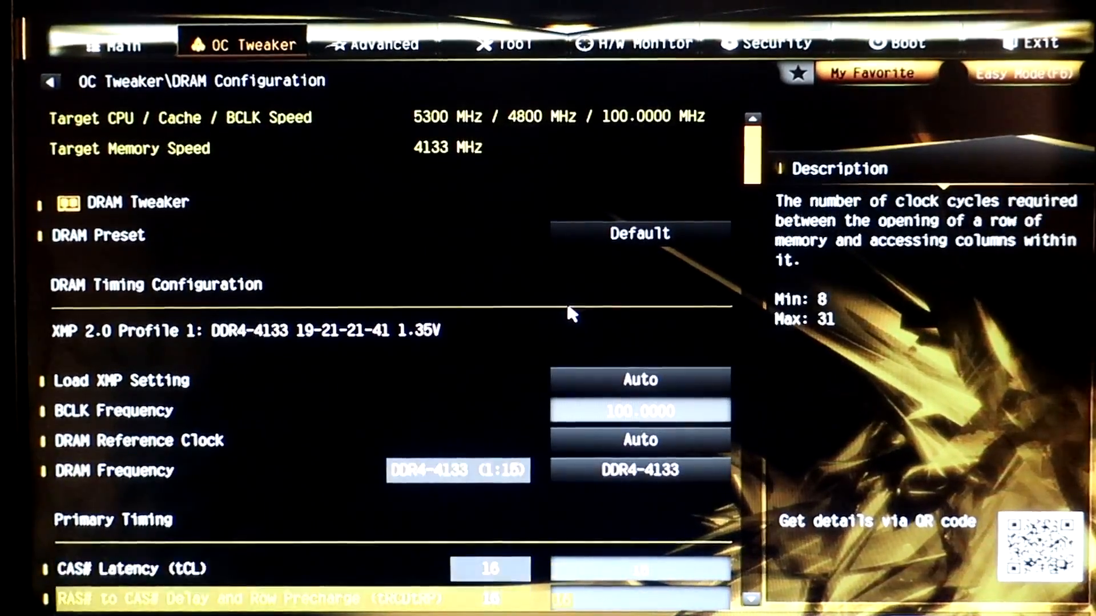
pyautogui.press('Down')
pyautogui.press('Down')
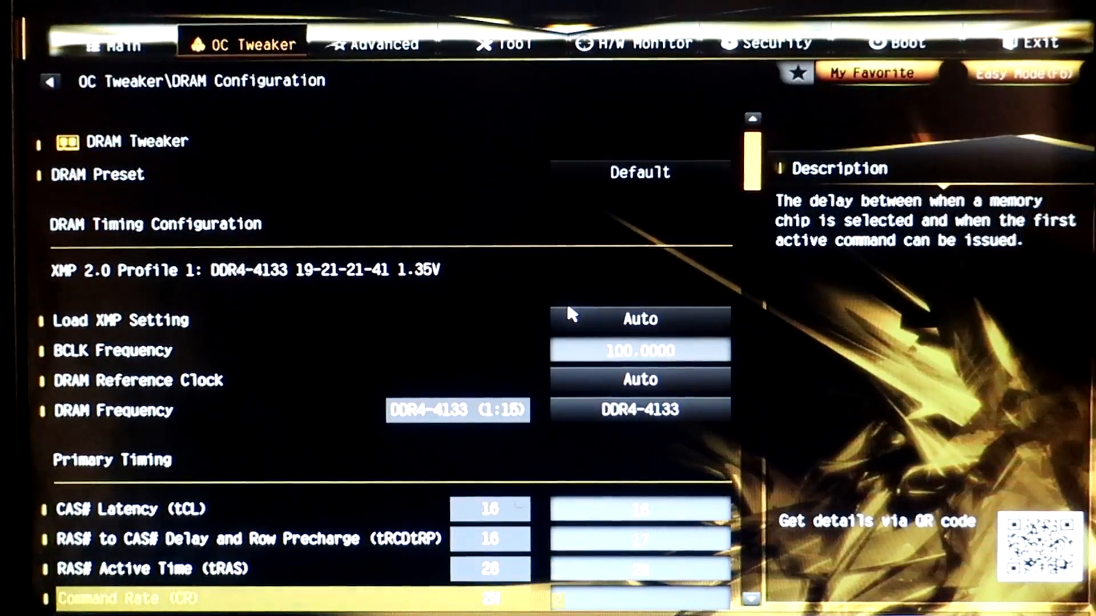
# Examine the DRAM frequency, the primary timings and the first secondary timings.
pyautogui.press('Up')
pyautogui.press('Down')
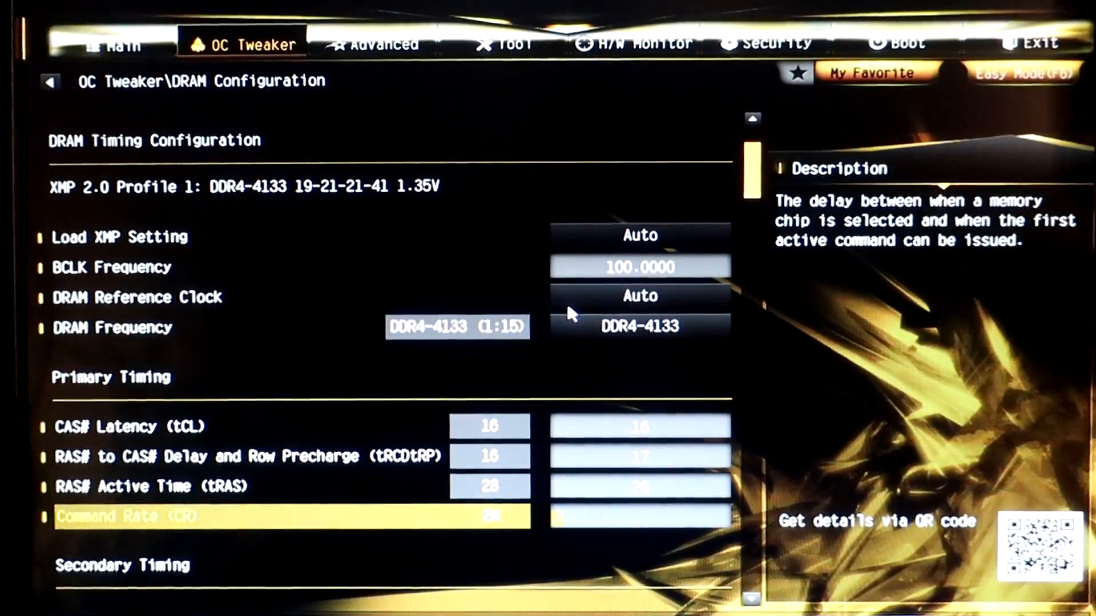
pyautogui.press('Down')
pyautogui.press('Down')
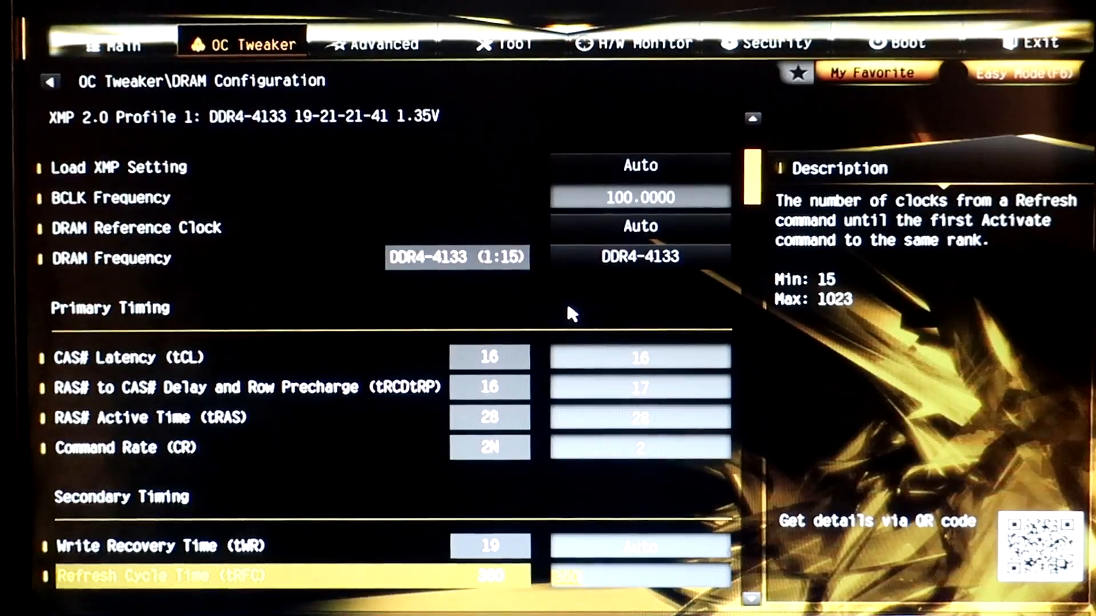
pyautogui.press('Down')
pyautogui.press('Up')
pyautogui.press('Up')
pyautogui.press('Up')
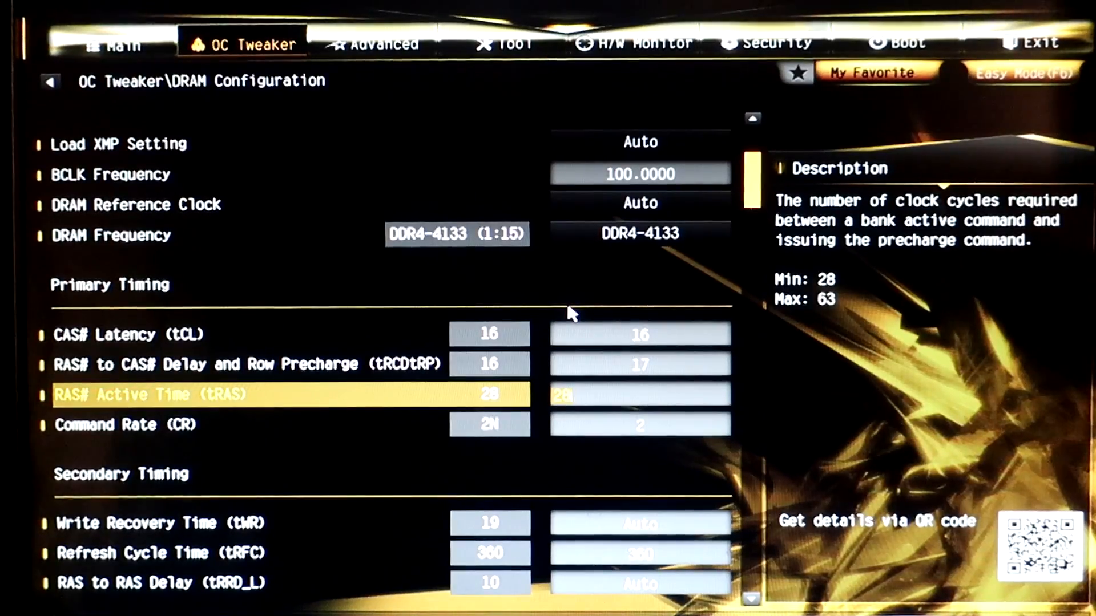
pyautogui.press('Up')
pyautogui.press('Up')
pyautogui.press('Up')
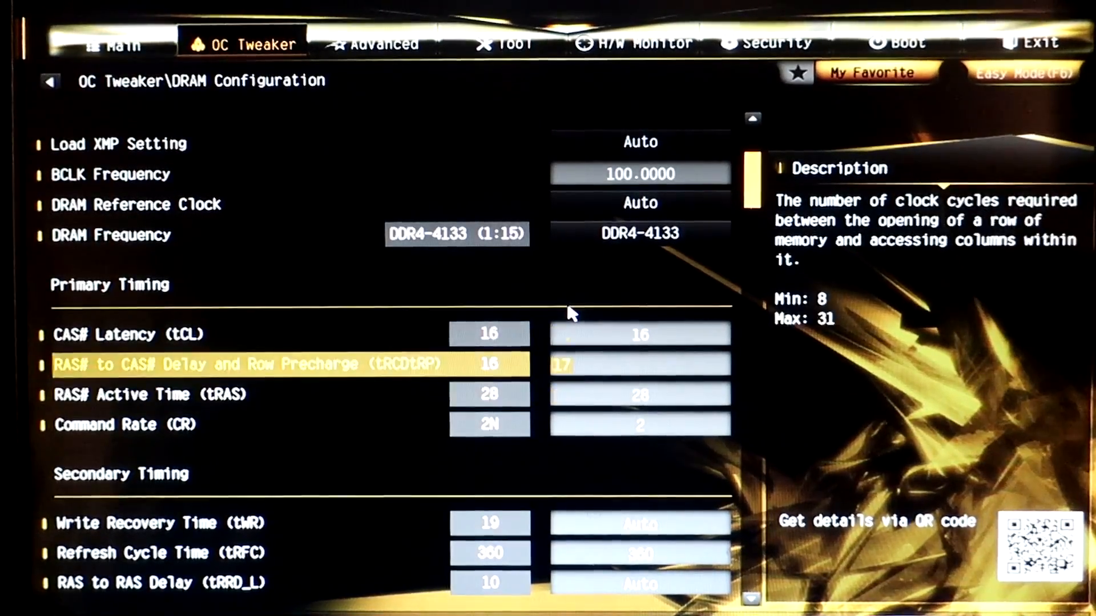
pyautogui.press('Down')
pyautogui.press('Up')
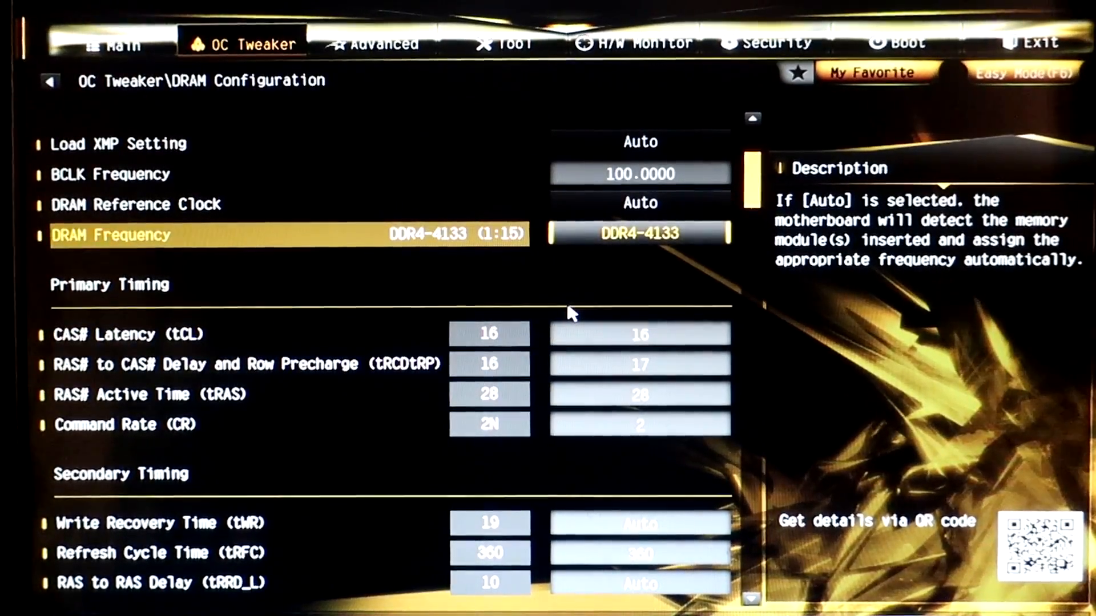
pyautogui.press('Up')
pyautogui.press('Down')
pyautogui.press('Down')
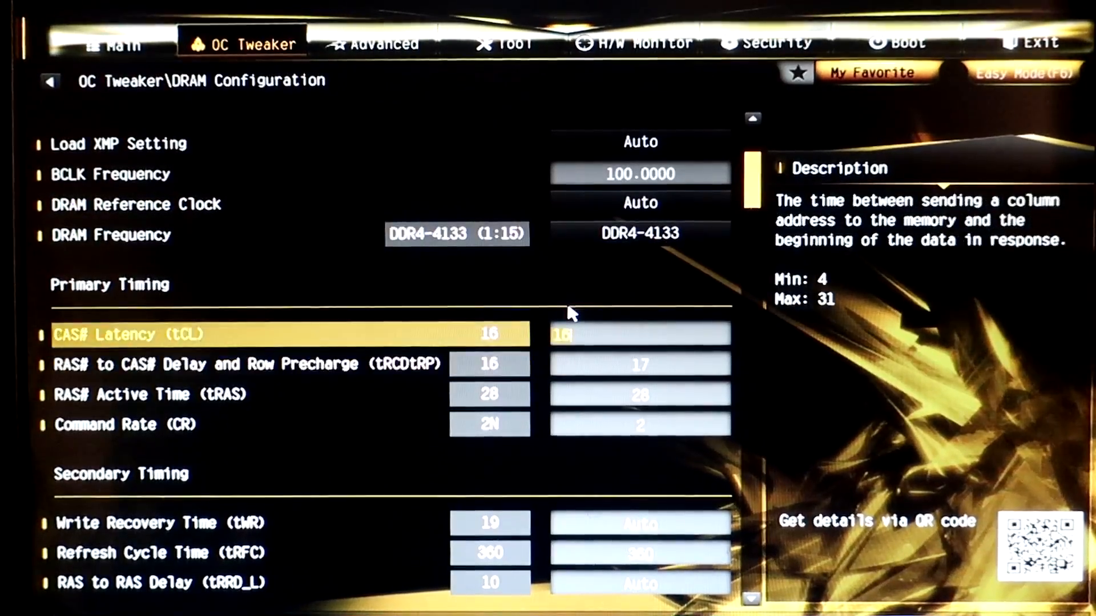
# Set Write Recovery Time (tWR) to 14 in the secondary timings.
pyautogui.press('Down')
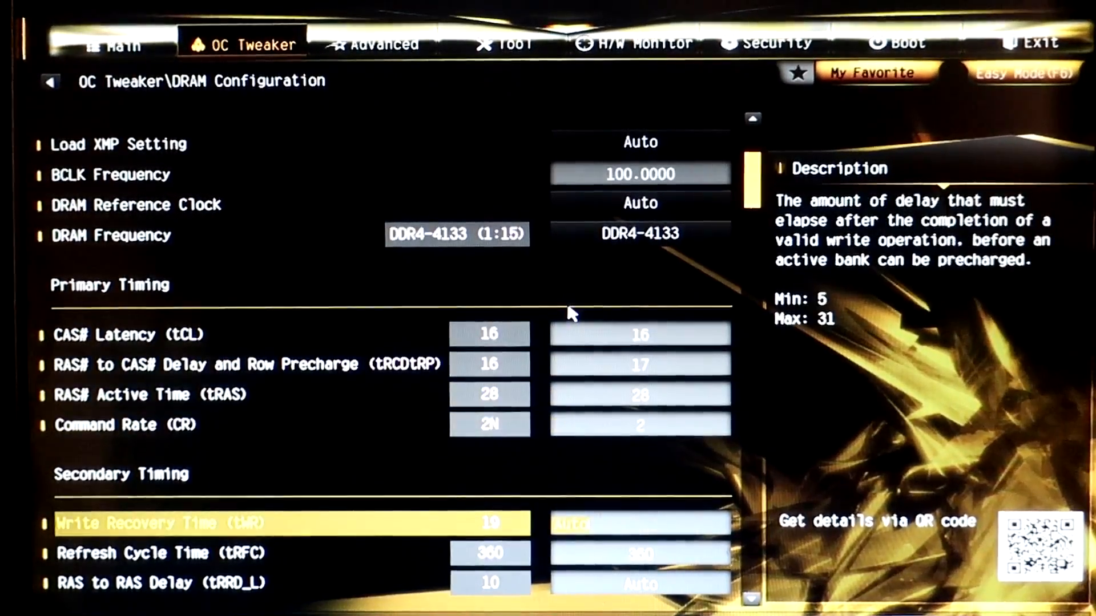
pyautogui.write('14')
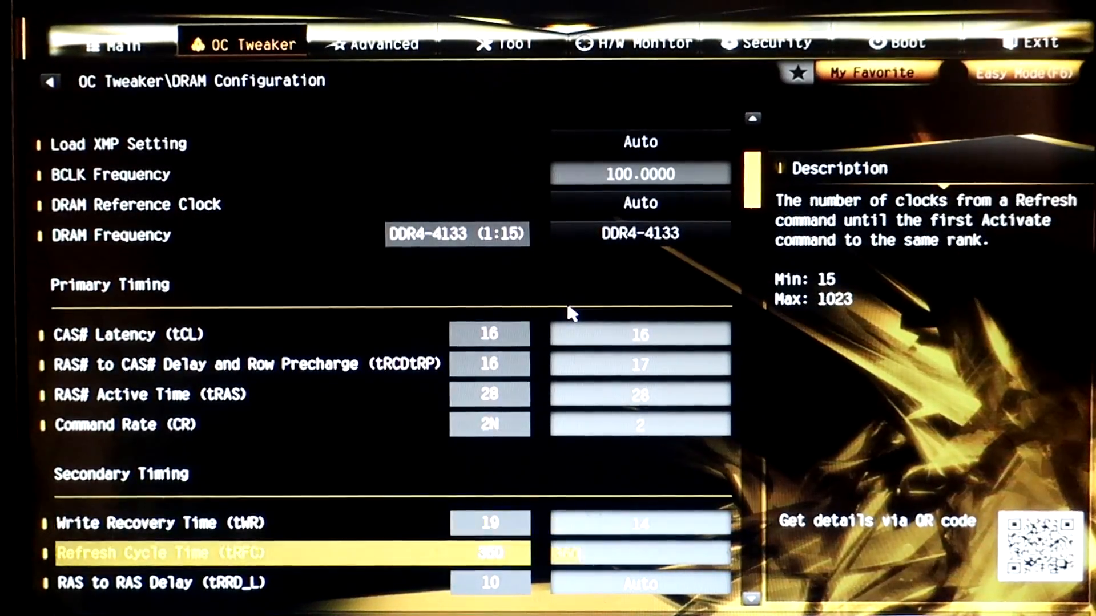
pyautogui.press('Down')
pyautogui.press('Down')
pyautogui.press('Down')
pyautogui.press('Down')
pyautogui.press('Down')
pyautogui.press('Down')
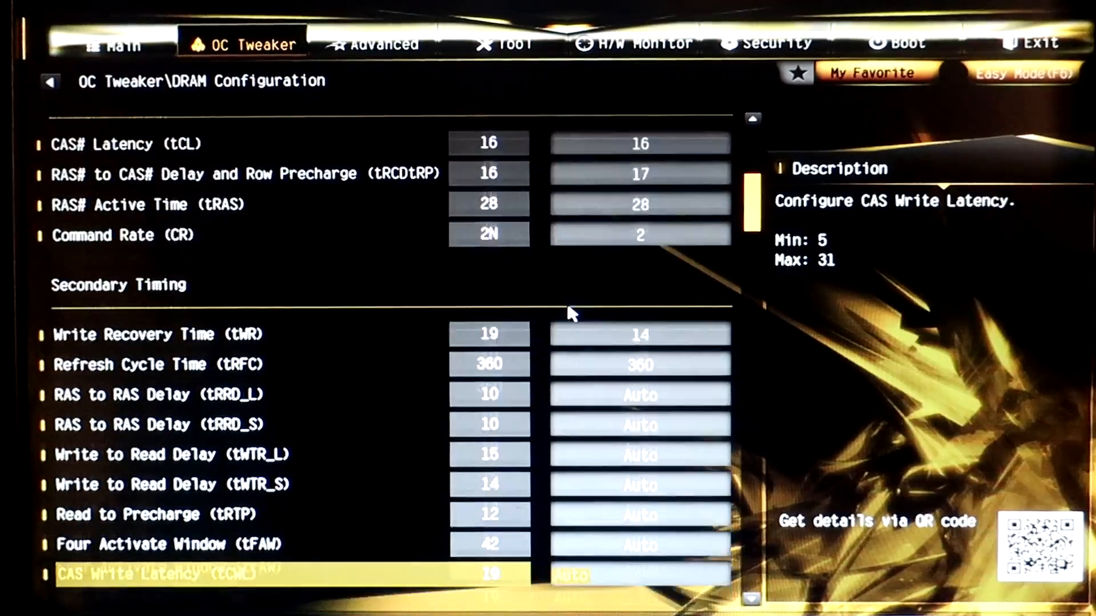
# Examine the secondary timings from CAS Write Latency (tCWL) back up to Refresh Cycle Time (tRFC).
pyautogui.press('Up')
pyautogui.press('Up')
pyautogui.press('Up')
pyautogui.press('Up')
pyautogui.press('Up')
pyautogui.press('Up')
pyautogui.press('Up')
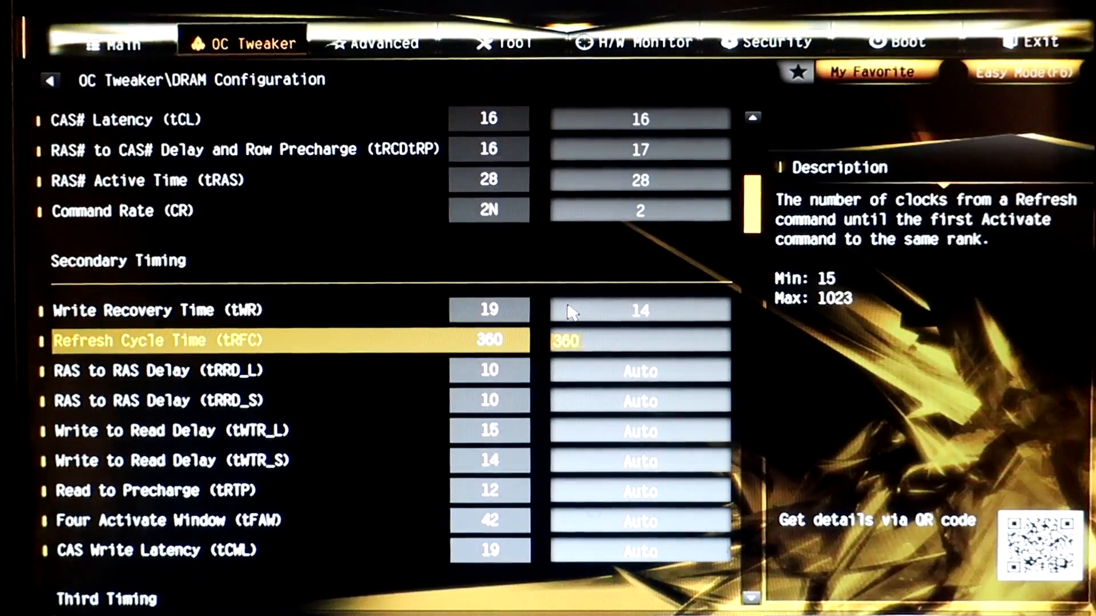
pyautogui.press('Up')
pyautogui.press('Down')
pyautogui.press('Down')
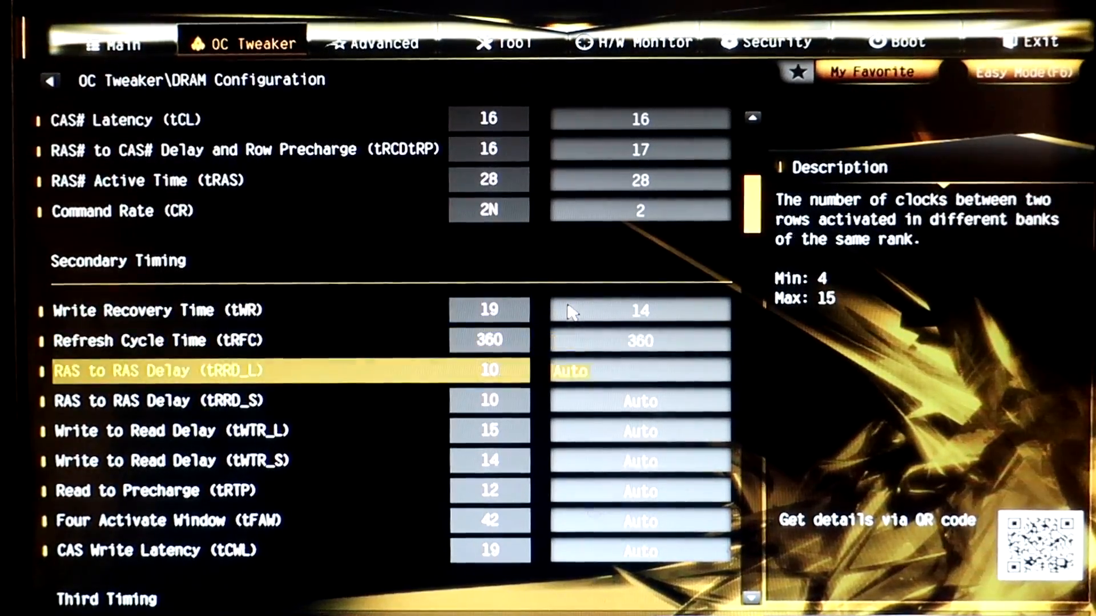
pyautogui.press('Up')
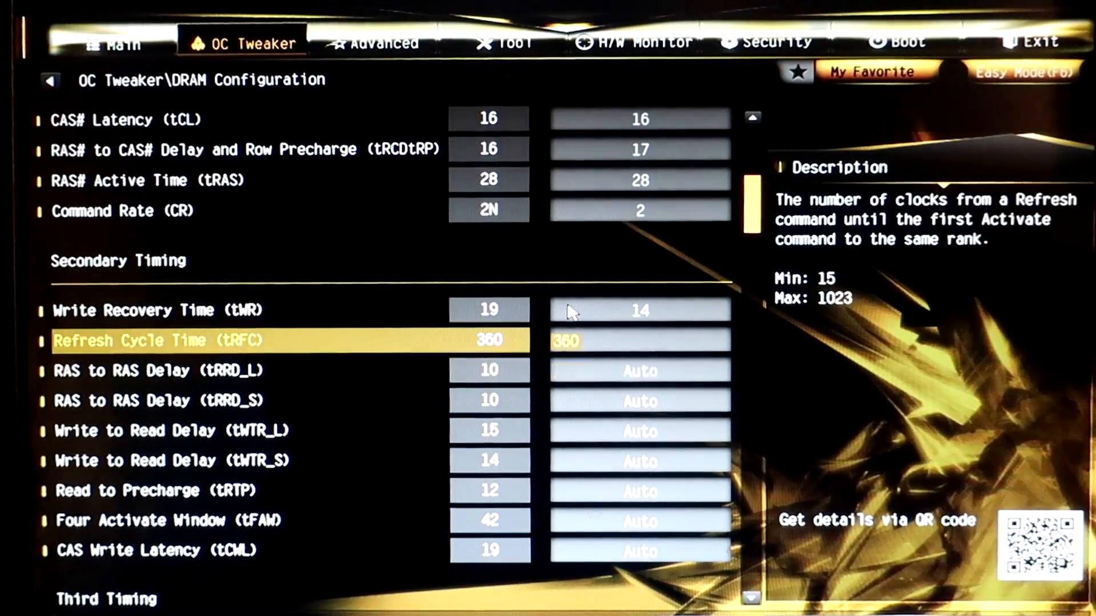
# Set the RAS to RAS delays to 6 for tRRD_L and 4 for tRRD_S.
pyautogui.press('Down')
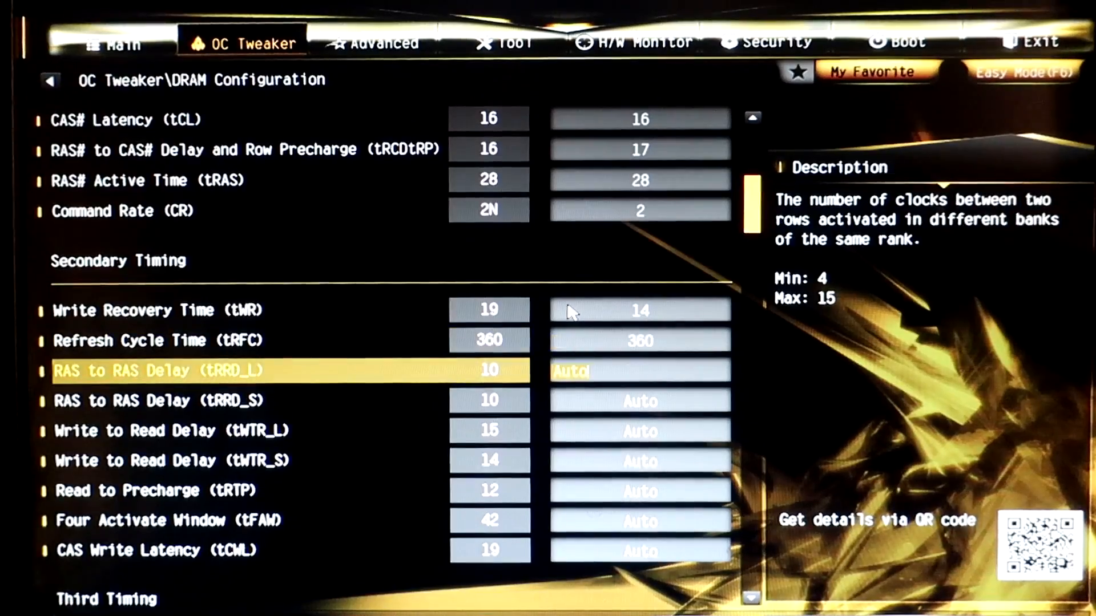
pyautogui.press('Down')
pyautogui.press('Down')
pyautogui.press('Down')
pyautogui.press('Up')
pyautogui.press('Up')
pyautogui.press('Up')
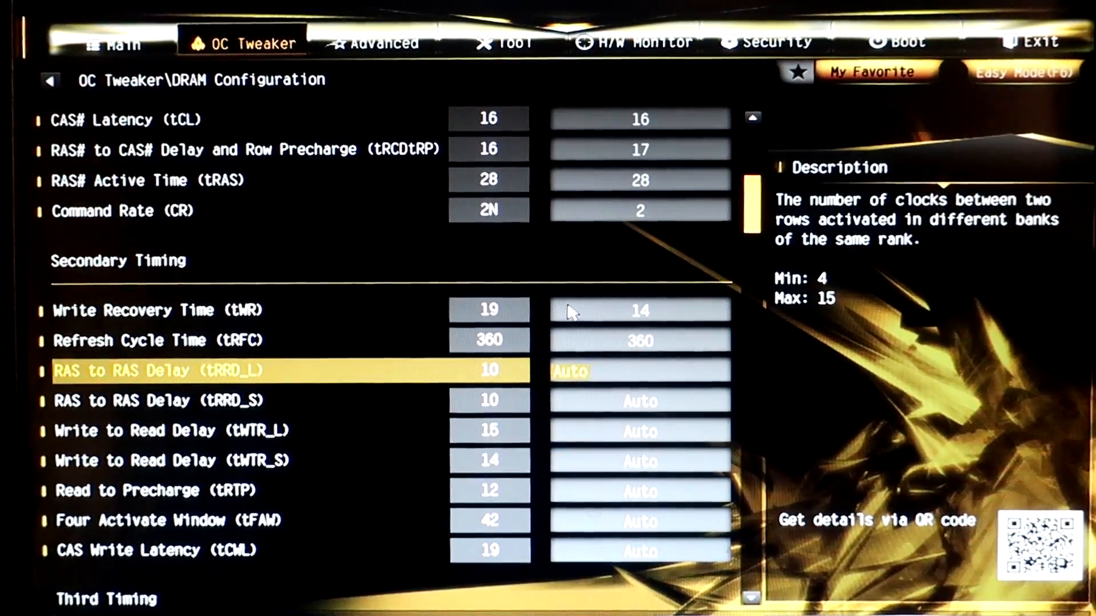
pyautogui.press('Down')
pyautogui.write('4')
pyautogui.press('Down')
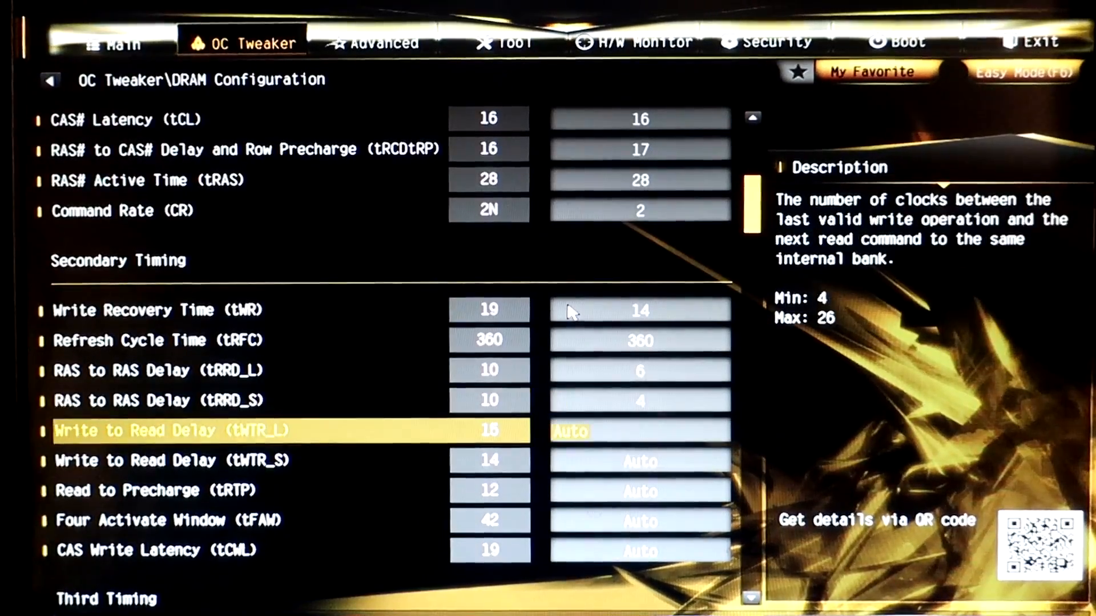
# Set the Write to Read delays to 8 for tWTR_L and 3 for tWTR_S.
pyautogui.press('Down')
pyautogui.press('Up')
pyautogui.press('Down')
pyautogui.press('Up')
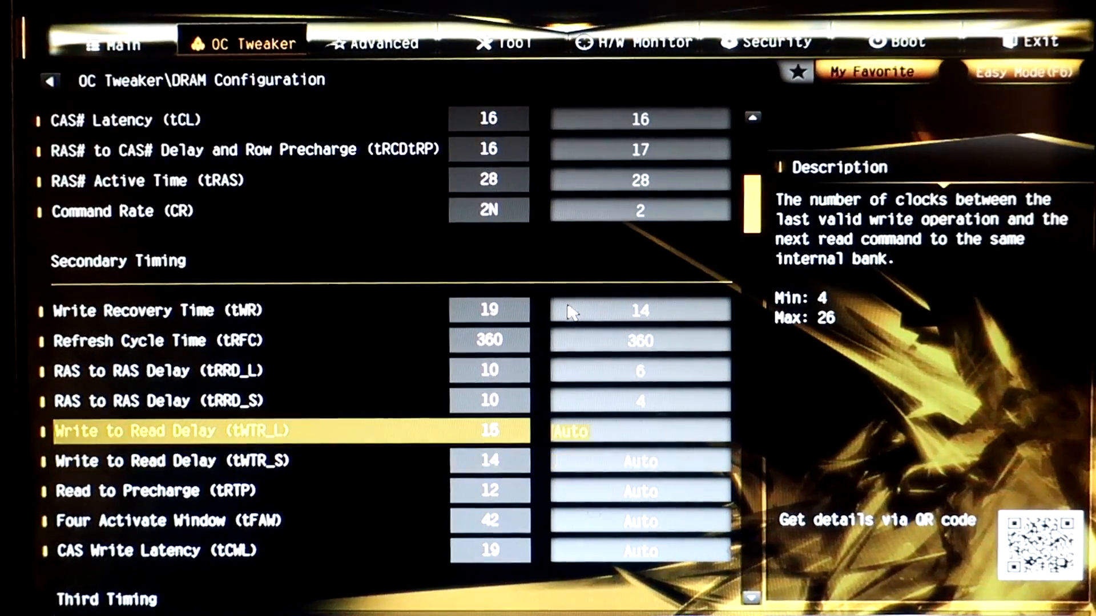
pyautogui.write('8')
pyautogui.press('Down')
pyautogui.write('3')
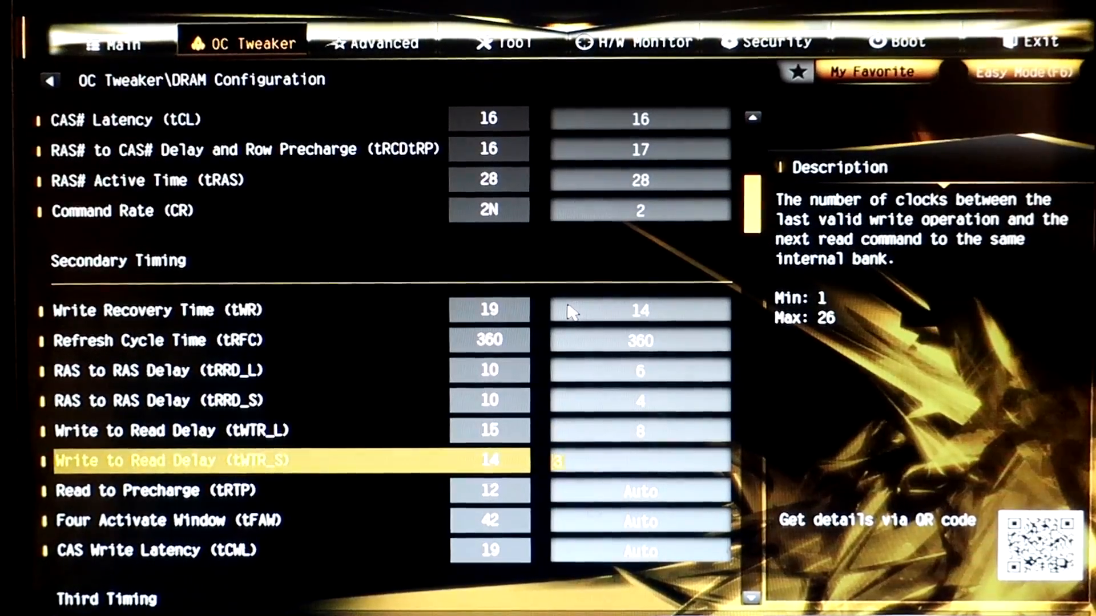
# Set Read to Precharge (tRTP) to 8 in the secondary timings.
pyautogui.press('Down')
pyautogui.write('8')
pyautogui.press('Down')
# Set Four Activate Window (tFAW) to 23 in the secondary timings.
pyautogui.press('Down')
pyautogui.press('Up')
pyautogui.press('Down')
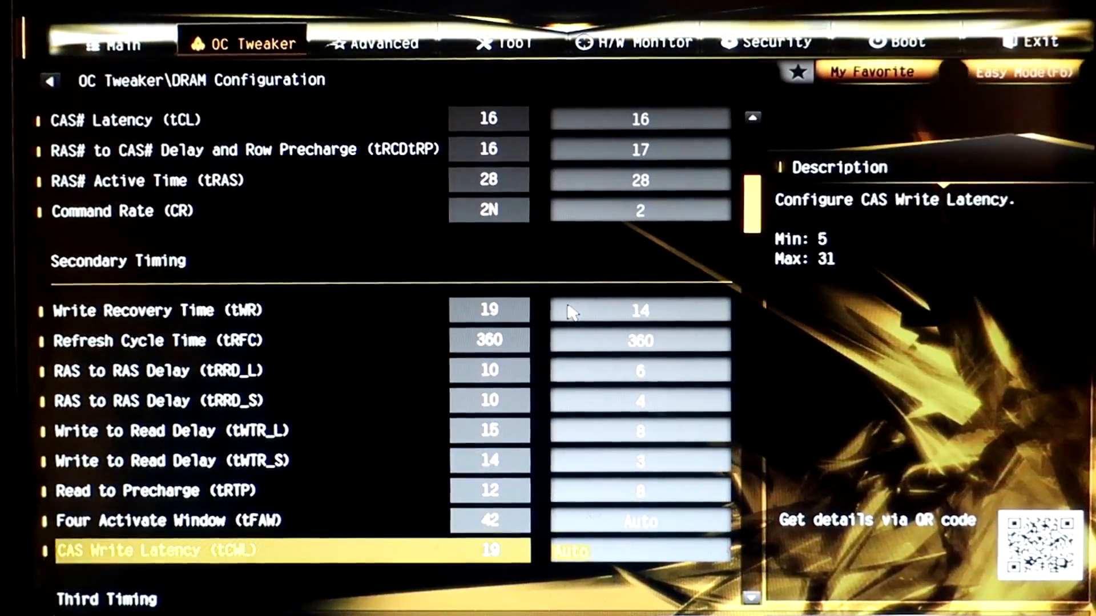
pyautogui.press('Down')
pyautogui.press('Up')
pyautogui.press('Down')
pyautogui.press('Up')
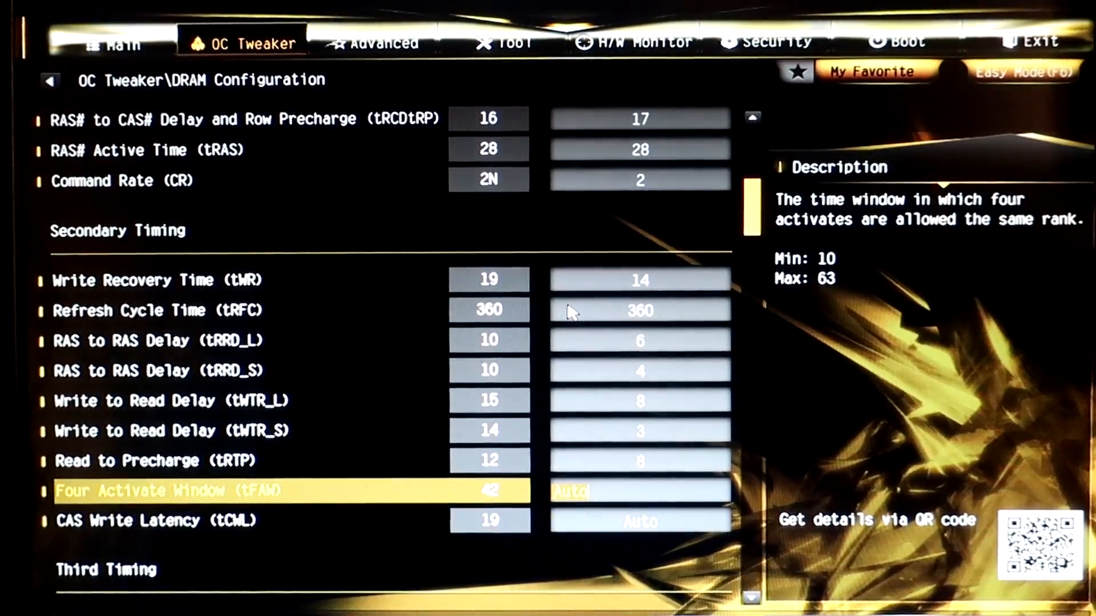
pyautogui.press('Down')
pyautogui.press('Down')
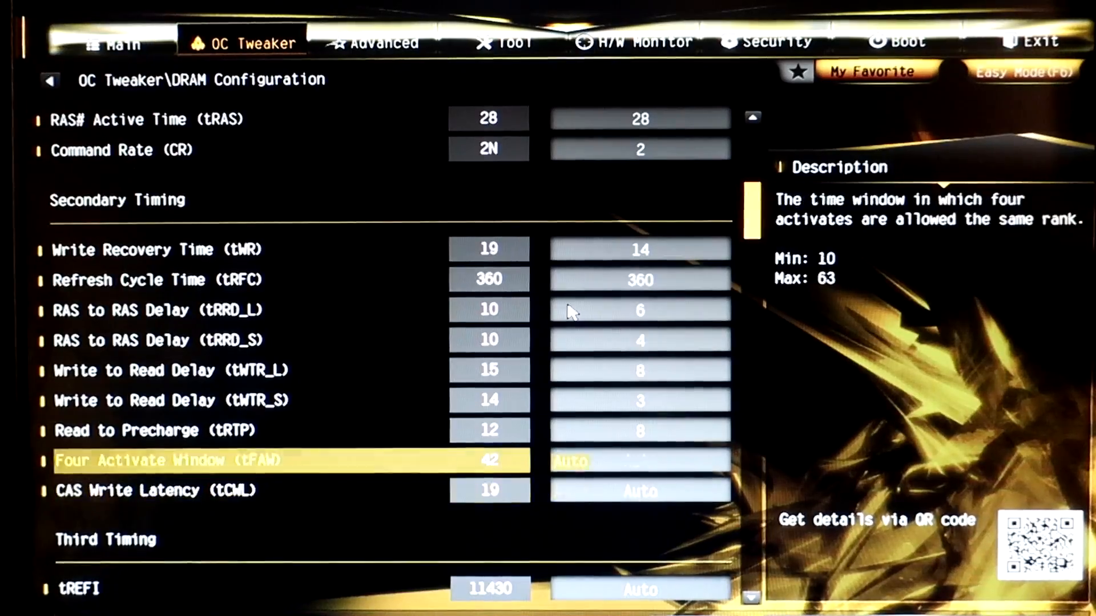
pyautogui.press('Up')
pyautogui.press('Down')
pyautogui.press('Up')
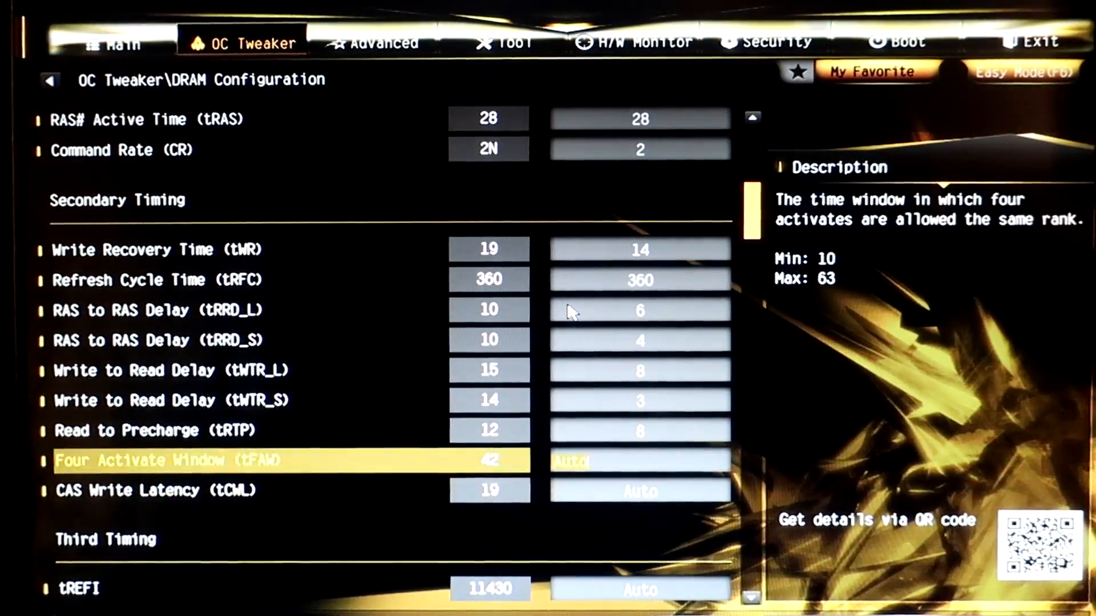
pyautogui.press('Up')
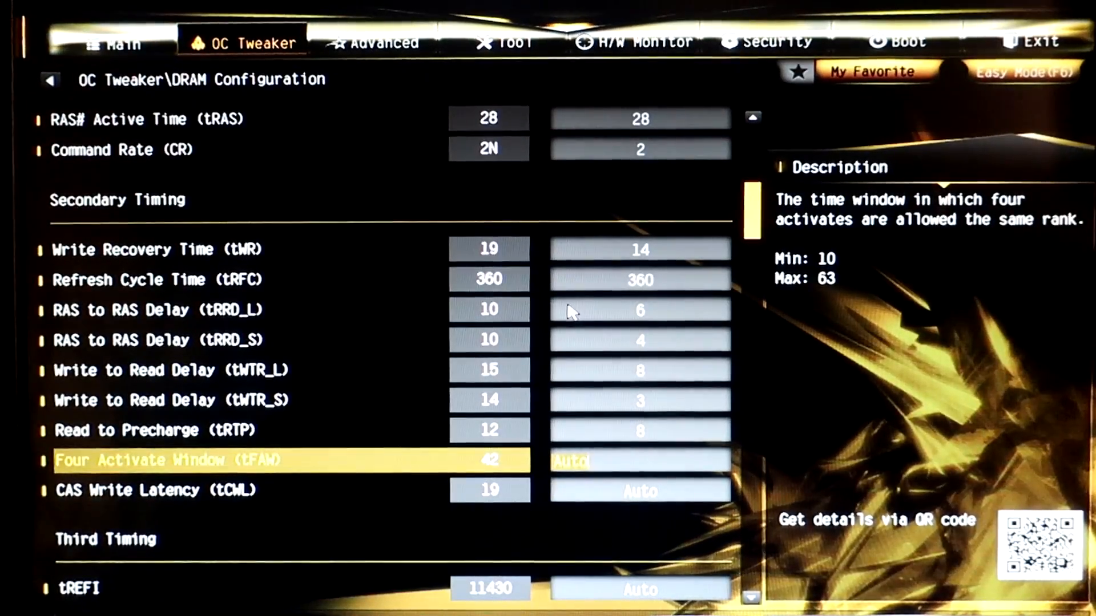
pyautogui.write('23')
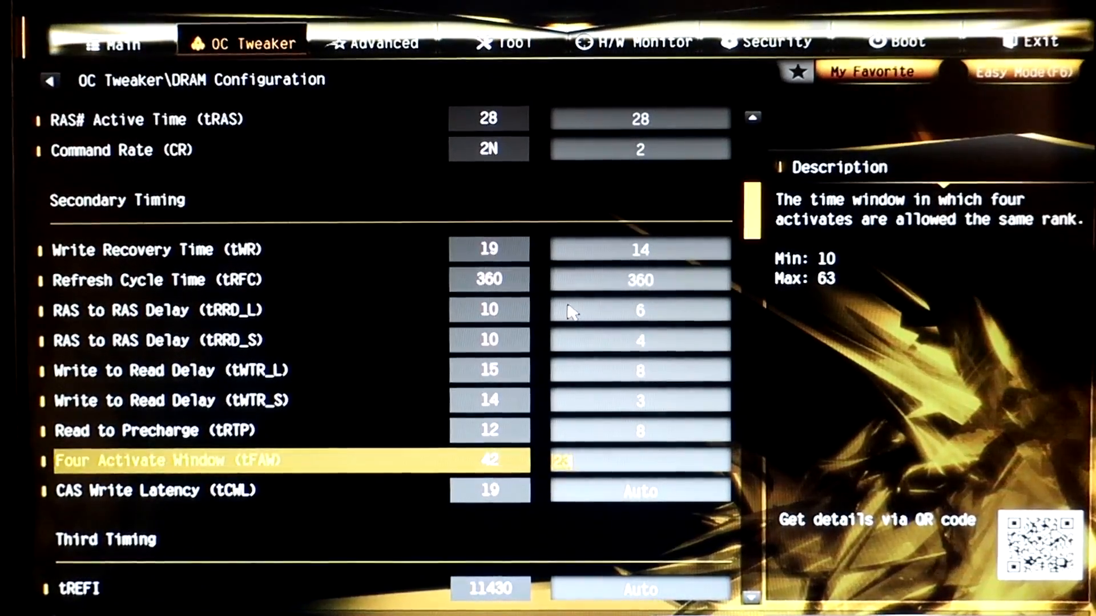
pyautogui.press('Up')
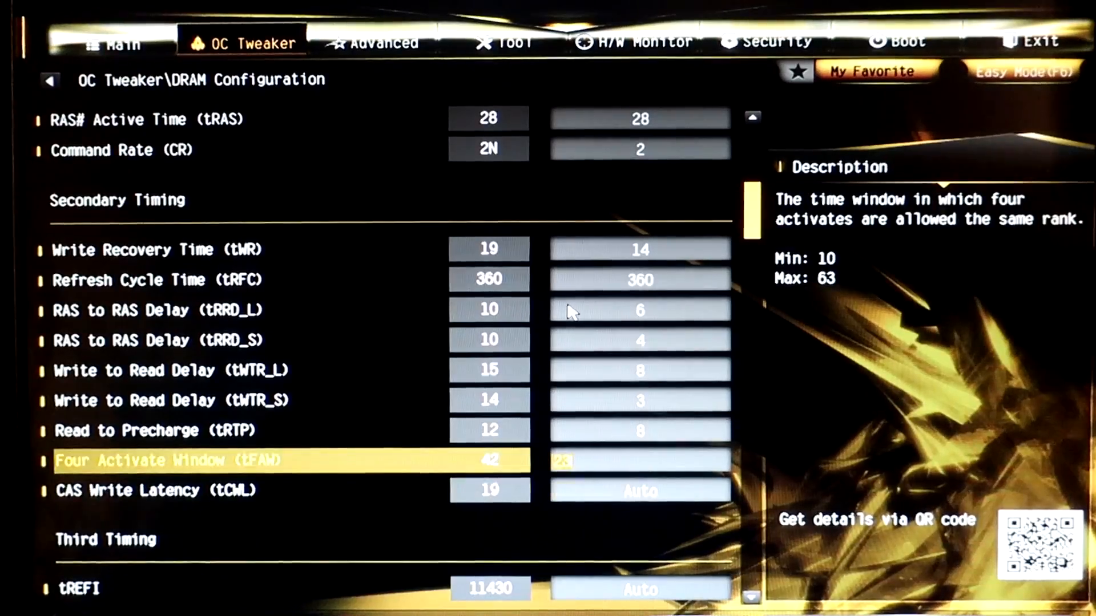
# Set CAS Write Latency (tCWL) to 14 in the secondary timings.
pyautogui.press('Down')
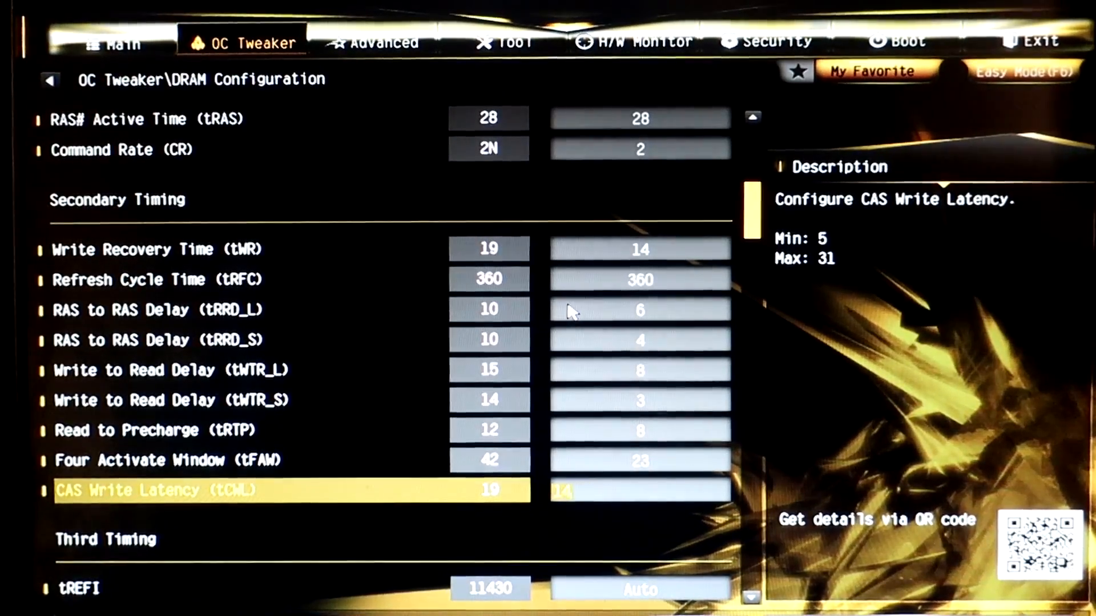
pyautogui.press('Down')
pyautogui.press('Down')
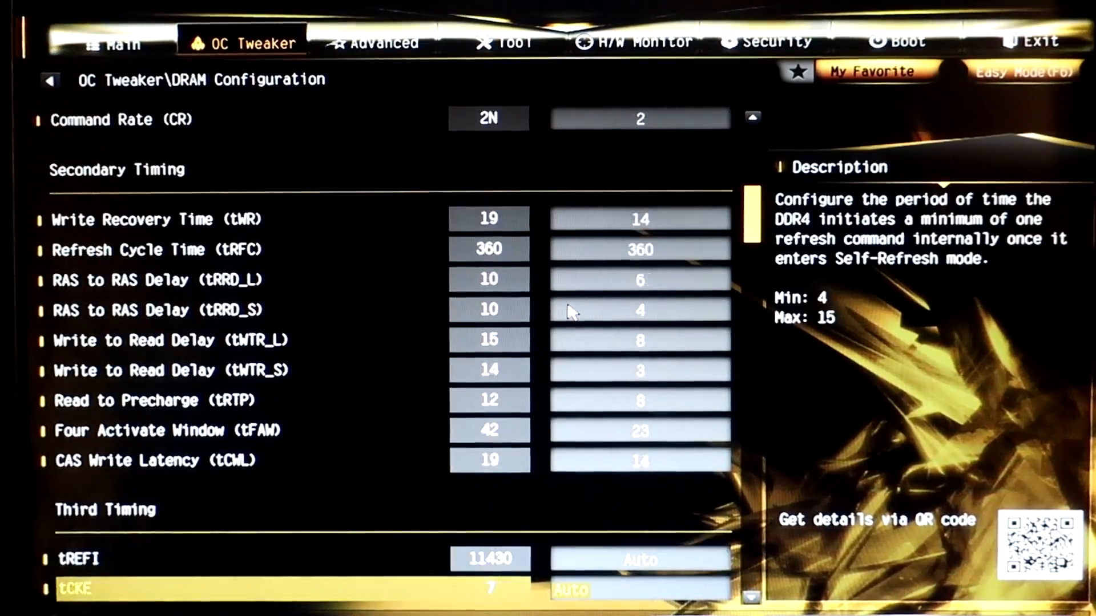
# Set tCKE to 6 in the third timings.
pyautogui.press('Up')
pyautogui.press('Down')
pyautogui.write('6')
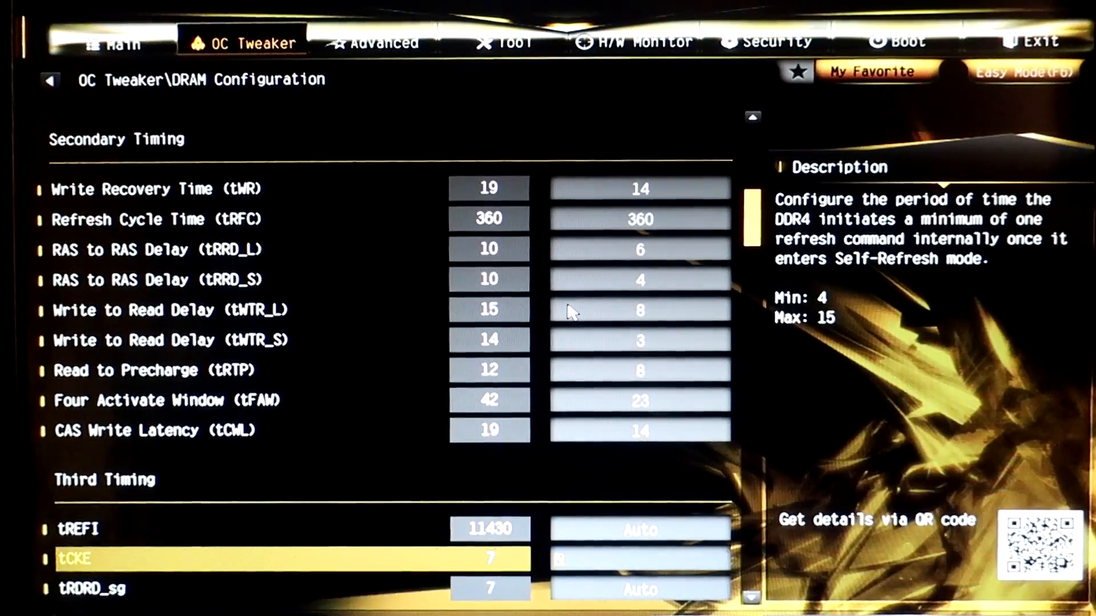
pyautogui.press('Down')
pyautogui.press('Down')
pyautogui.press('Up')
pyautogui.press('Up')
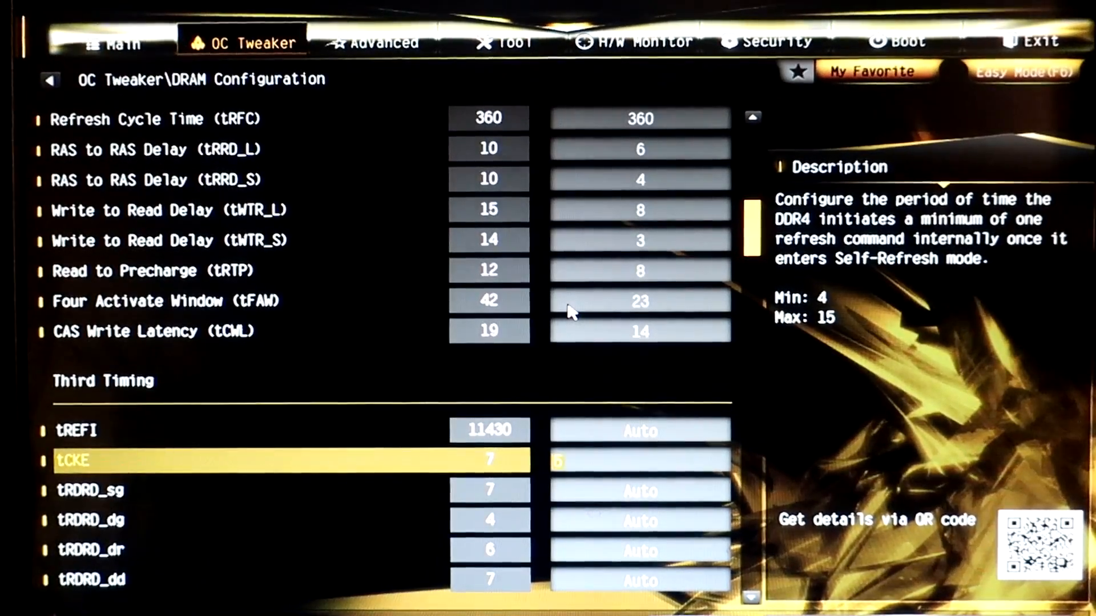
pyautogui.press('Up')
pyautogui.press('Down')
pyautogui.press('Down')
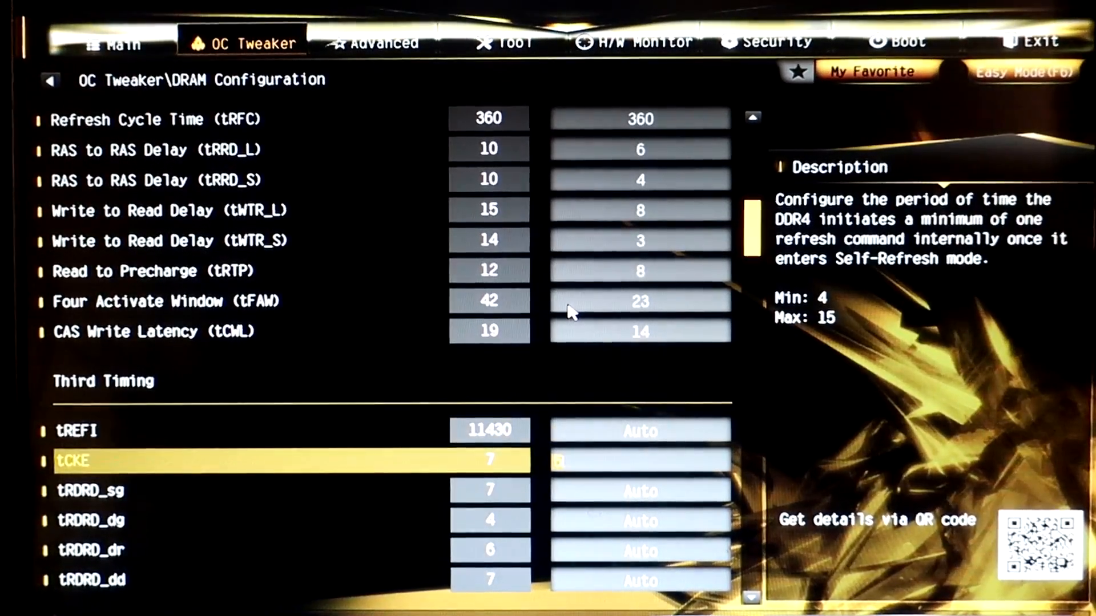
pyautogui.press('Up')
pyautogui.press('Down')
pyautogui.press('Up')
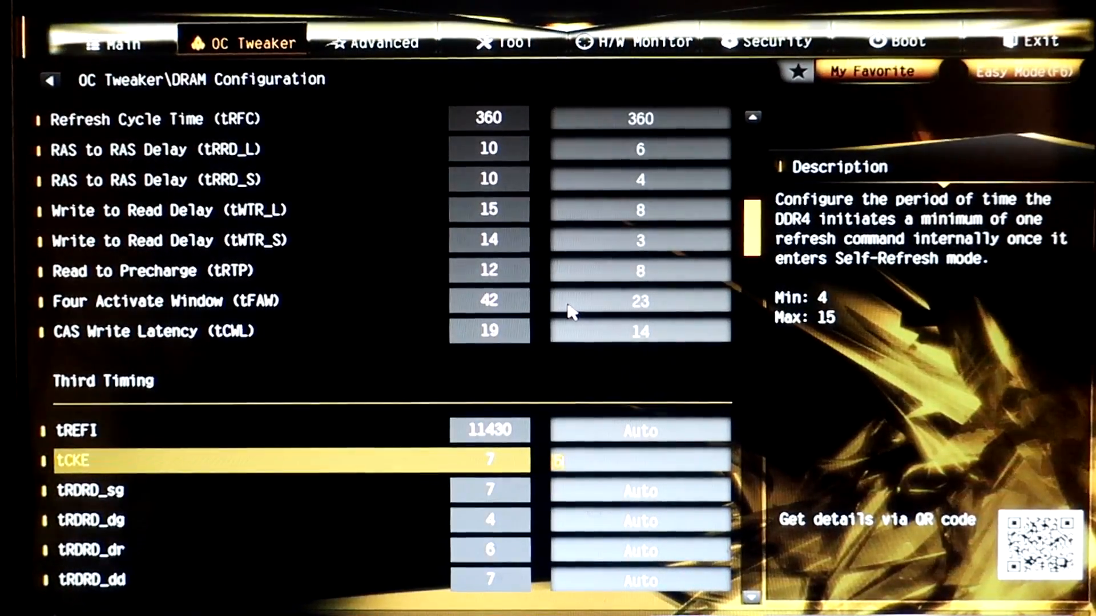
pyautogui.press('Down')
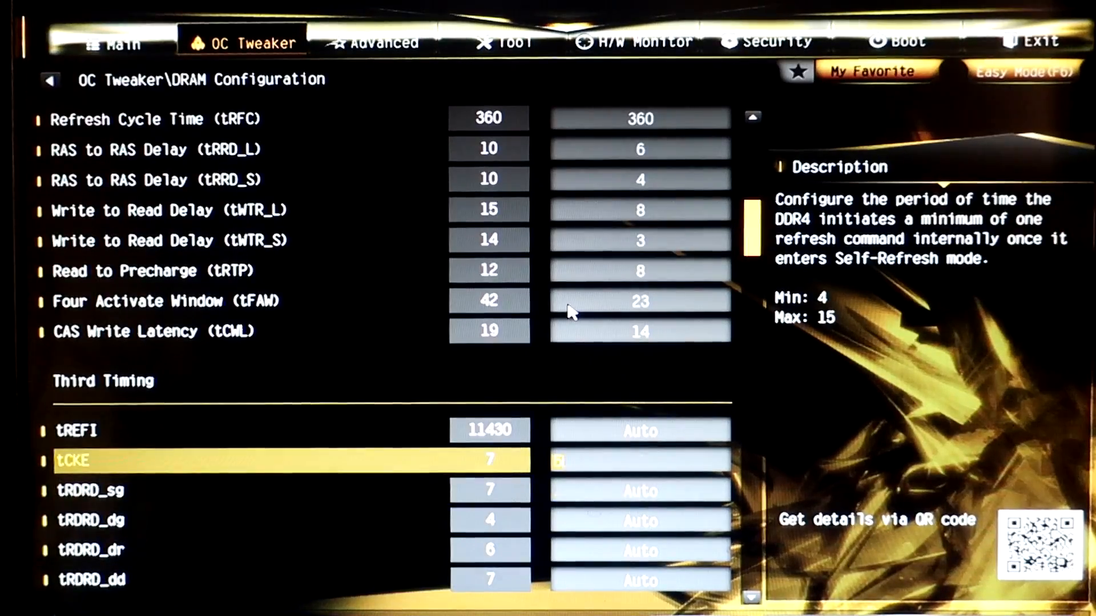
# Examine the tCKE and tRDRD entries in the third timings, including tRDRD_sg and tRDRD_dg.
pyautogui.press('Down')
pyautogui.press('Down')
pyautogui.press('Up')
pyautogui.press('Up')
pyautogui.press('Down')
pyautogui.press('Up')
pyautogui.press('Up')
pyautogui.press('Up')
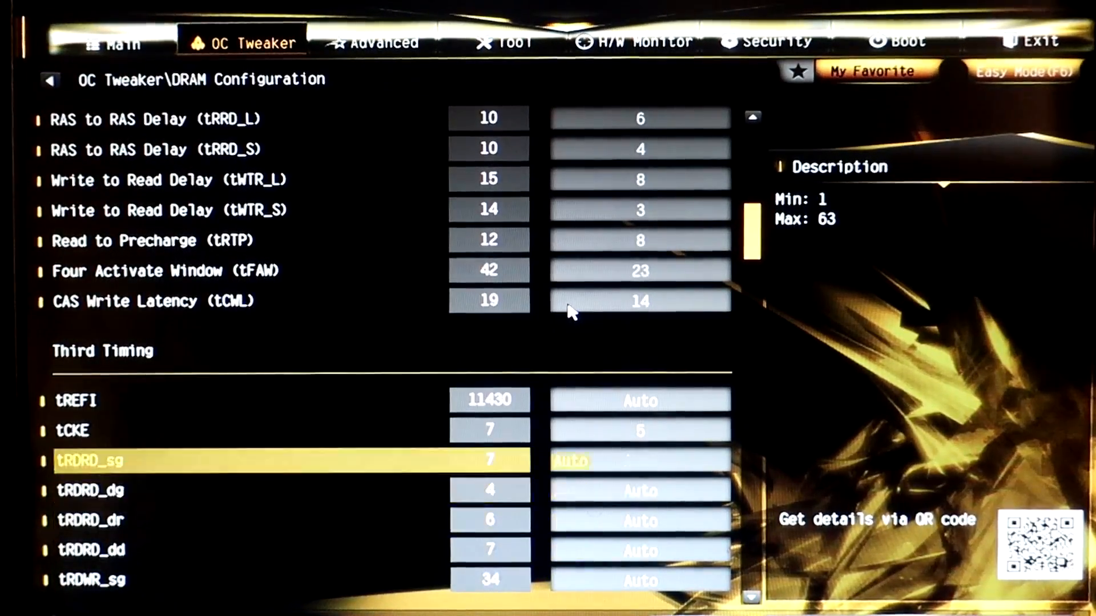
pyautogui.press('Up')
pyautogui.press('Down')
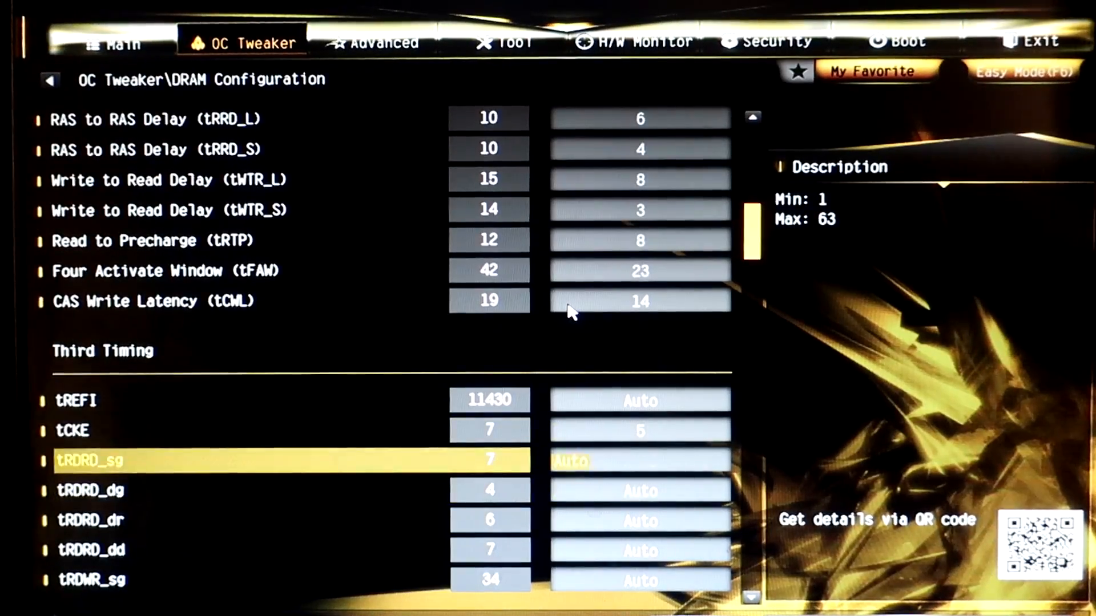
pyautogui.press('Down')
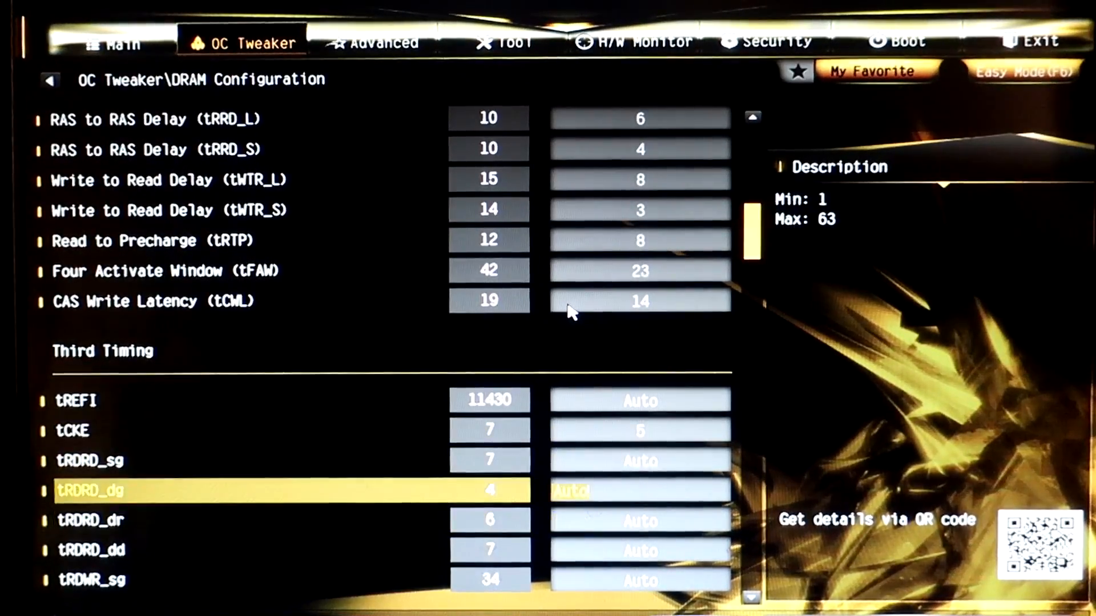
# Examine the tRDWR_sg, tRDWR_dg, tRDWR_dr and tRDWR_dd entries in the third timings.
pyautogui.press('Down')
pyautogui.press('Down')
pyautogui.press('Down')
pyautogui.press('Down')
pyautogui.press('Down')
pyautogui.press('Down')
pyautogui.press('Down')
pyautogui.press('Up')
pyautogui.press('Up')
pyautogui.press('Up')
pyautogui.press('Up')
pyautogui.press('Down')
pyautogui.press('Down')
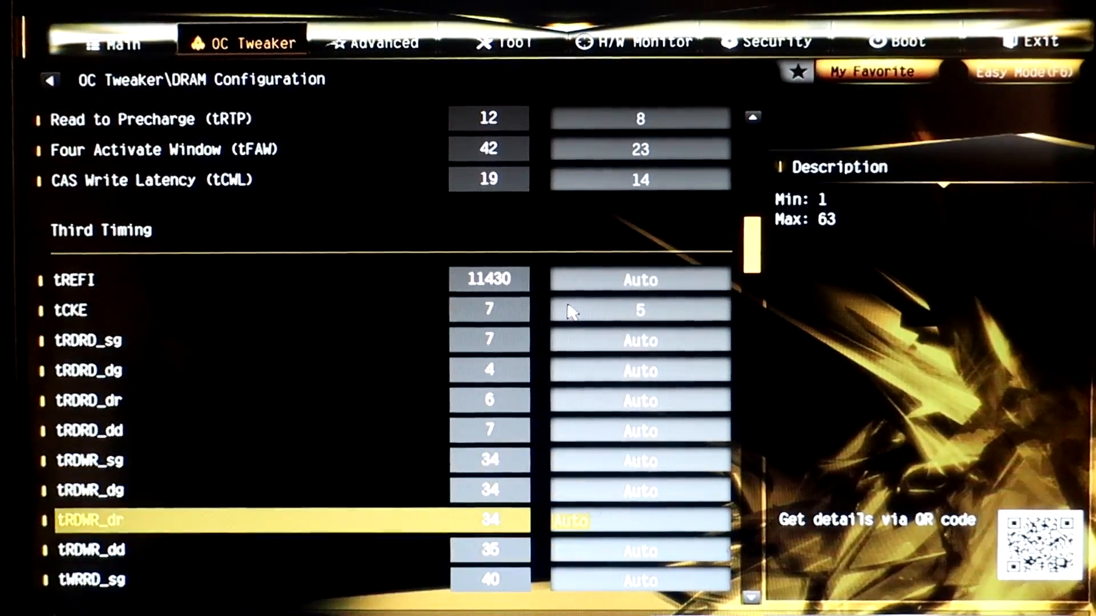
pyautogui.press('Down')
pyautogui.press('Down')
pyautogui.press('Down')
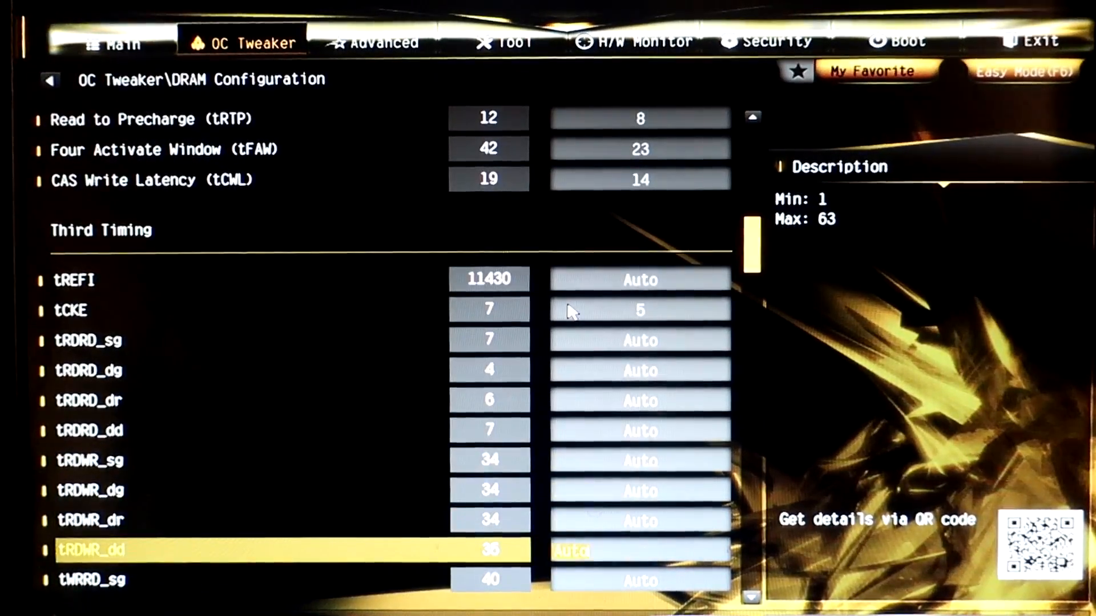
pyautogui.press('Up')
pyautogui.press('Up')
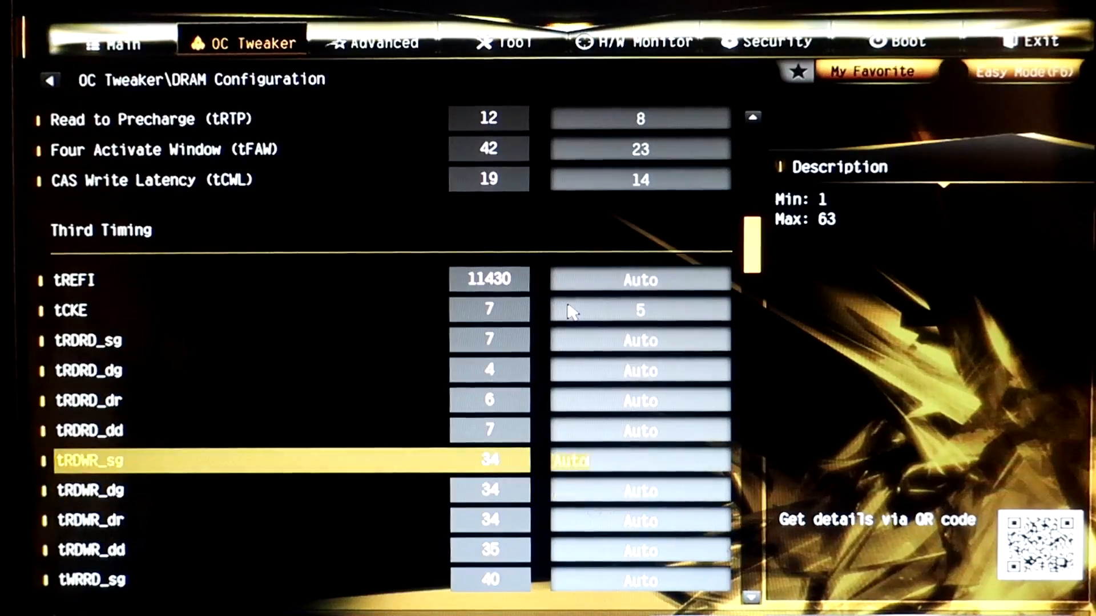
pyautogui.press('Down')
pyautogui.press('Down')
pyautogui.press('Up')
pyautogui.press('Up')
pyautogui.press('Down')
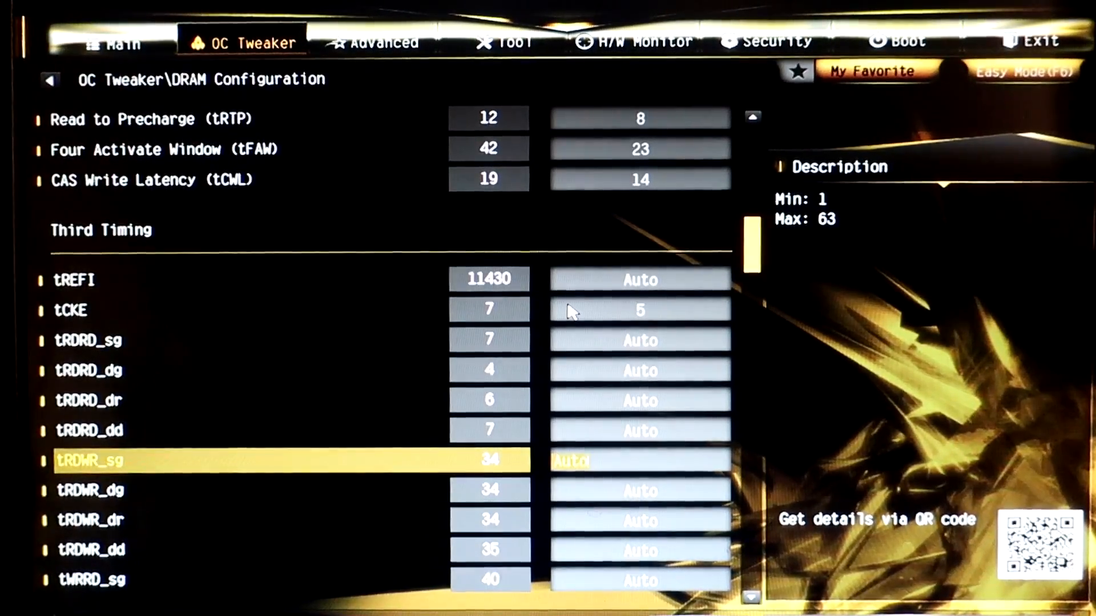
pyautogui.press('Down')
pyautogui.press('Down')
pyautogui.press('Down')
pyautogui.press('Up')
pyautogui.press('Up')
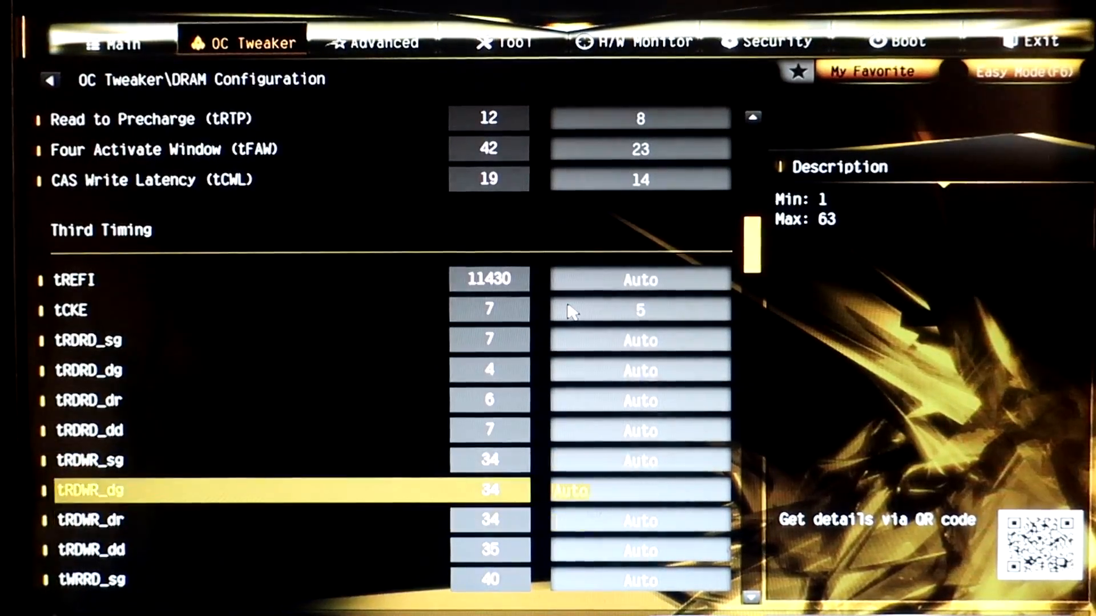
pyautogui.press('Up')
pyautogui.press('Up')
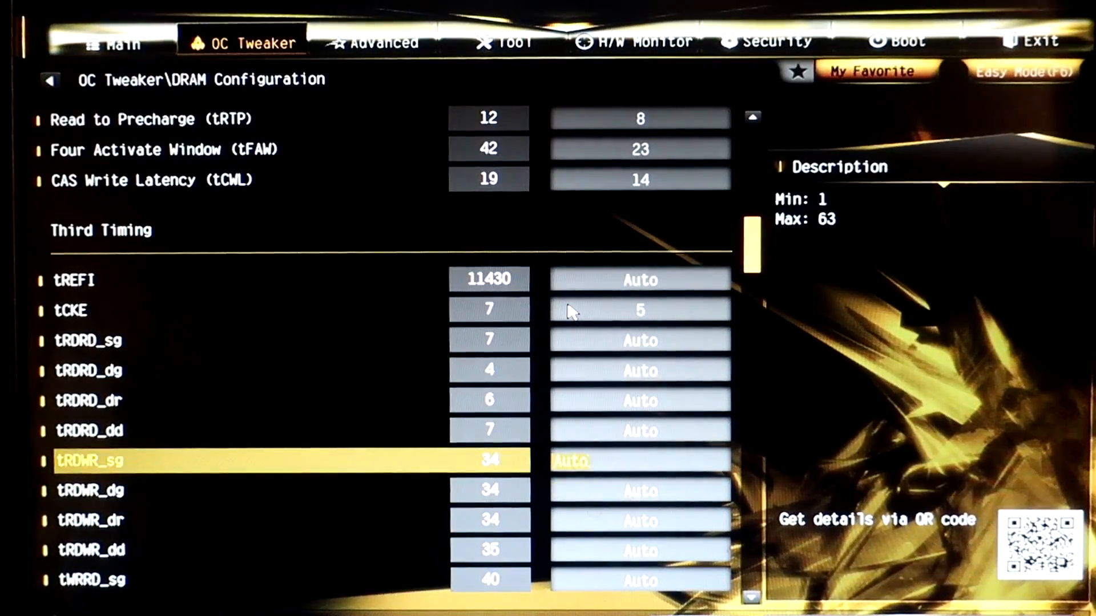
pyautogui.press('Up')
pyautogui.press('Down')
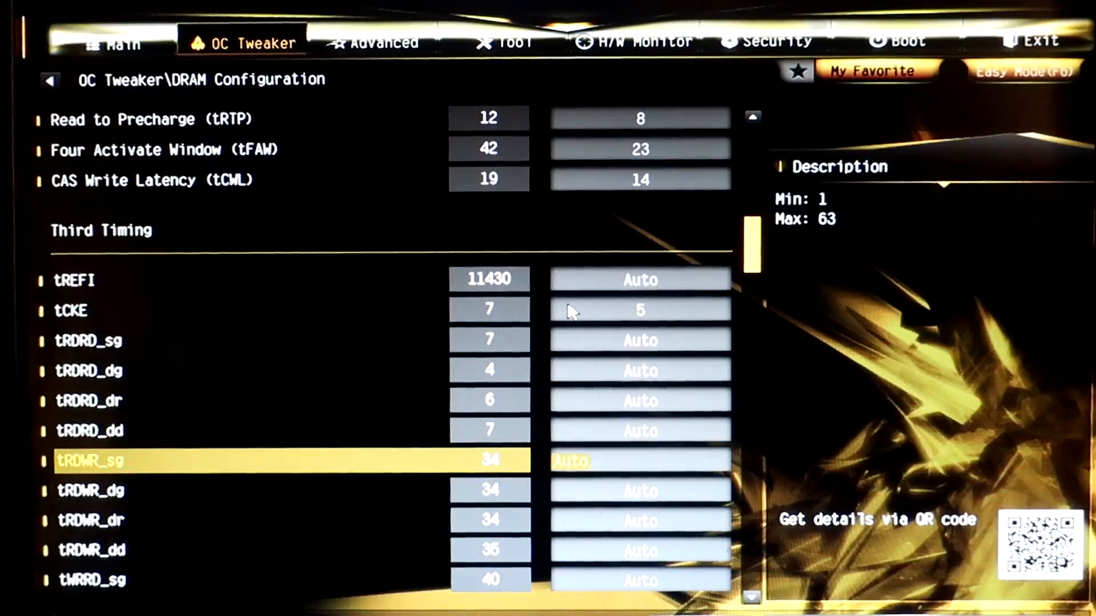
# Examine the tWRRD_sg and tWRRD_dg entries and their allowed ranges in the third timings.
pyautogui.press('Down')
pyautogui.press('Down')
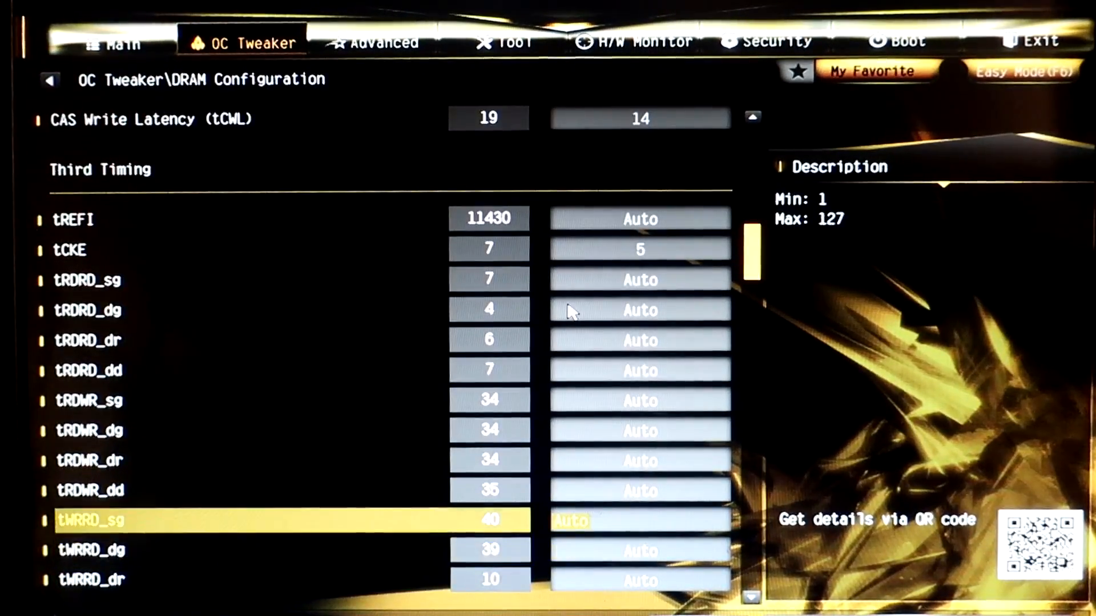
pyautogui.press('Down')
pyautogui.press('Up')
pyautogui.press('Down')
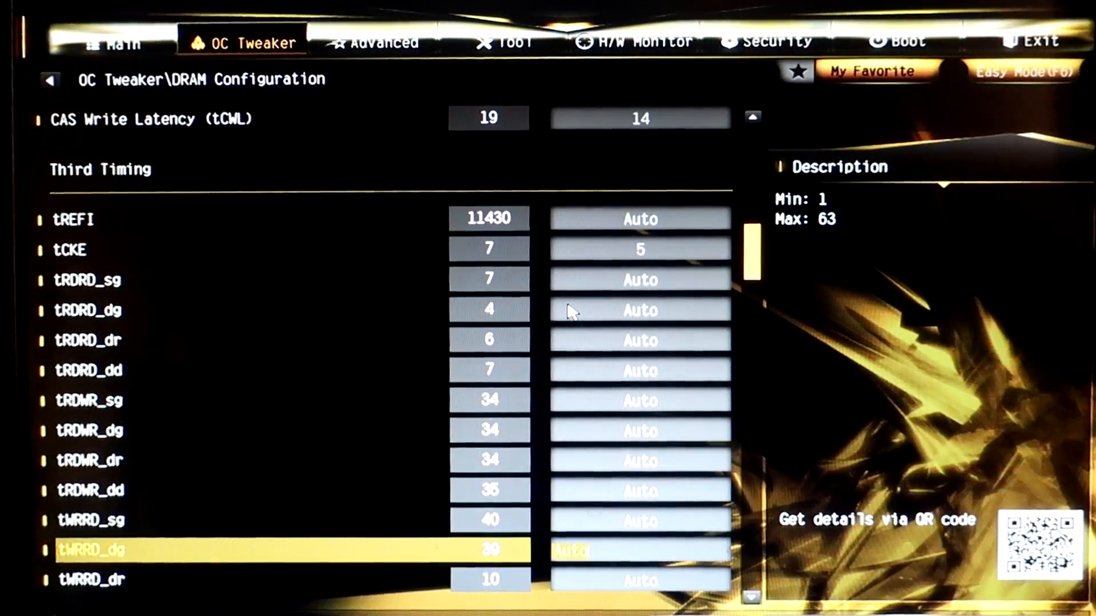
pyautogui.press('Up')
pyautogui.press('Down')
pyautogui.press('Up')
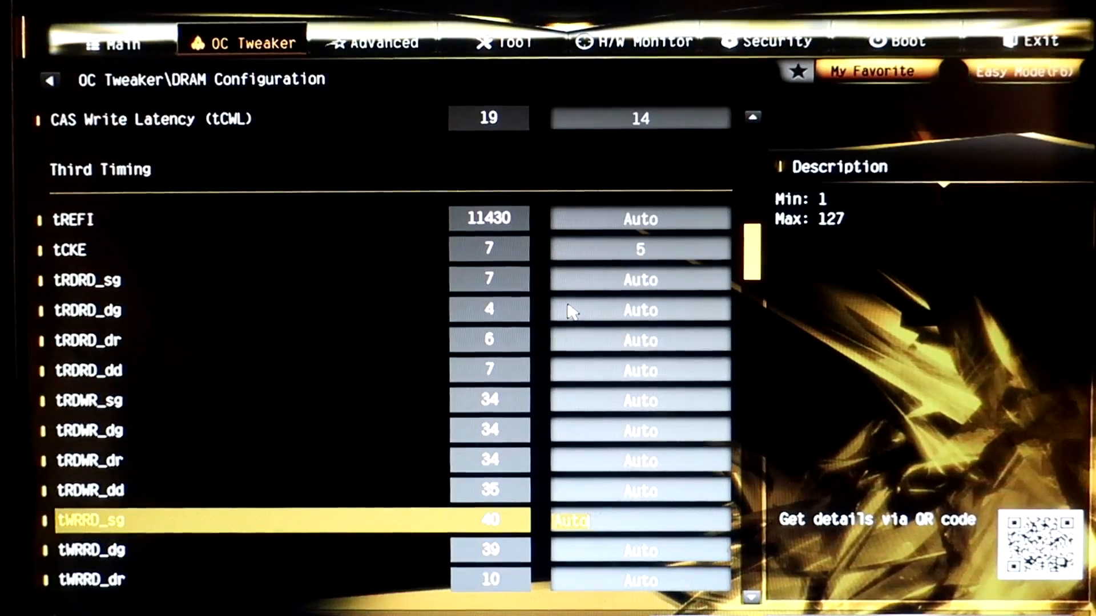
pyautogui.press('Down')
pyautogui.press('Up')
pyautogui.press('Down')
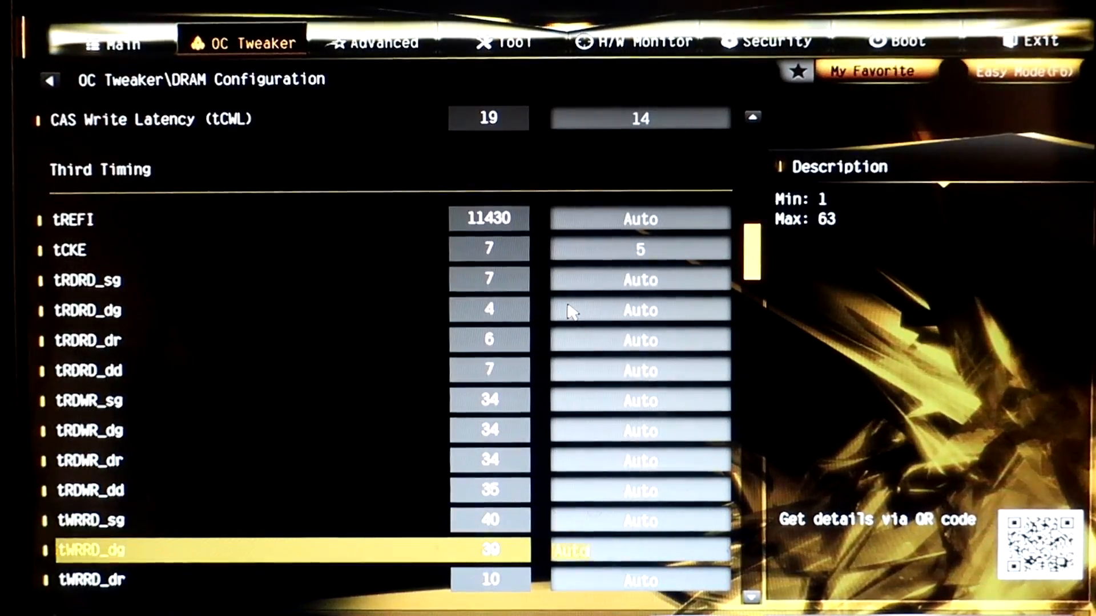
# Set tWRWR_dr and tWRWR_dd to 4 in the third timings.
pyautogui.press('Down')
pyautogui.press('Down')
pyautogui.press('Up')
pyautogui.press('Up')
pyautogui.press('Up')
pyautogui.press('Up')
pyautogui.press('Down')
pyautogui.press('Down')
pyautogui.press('Down')
pyautogui.press('Down')
pyautogui.press('Down')
pyautogui.press('Down')
pyautogui.press('Down')
pyautogui.press('Down')
pyautogui.press('Down')
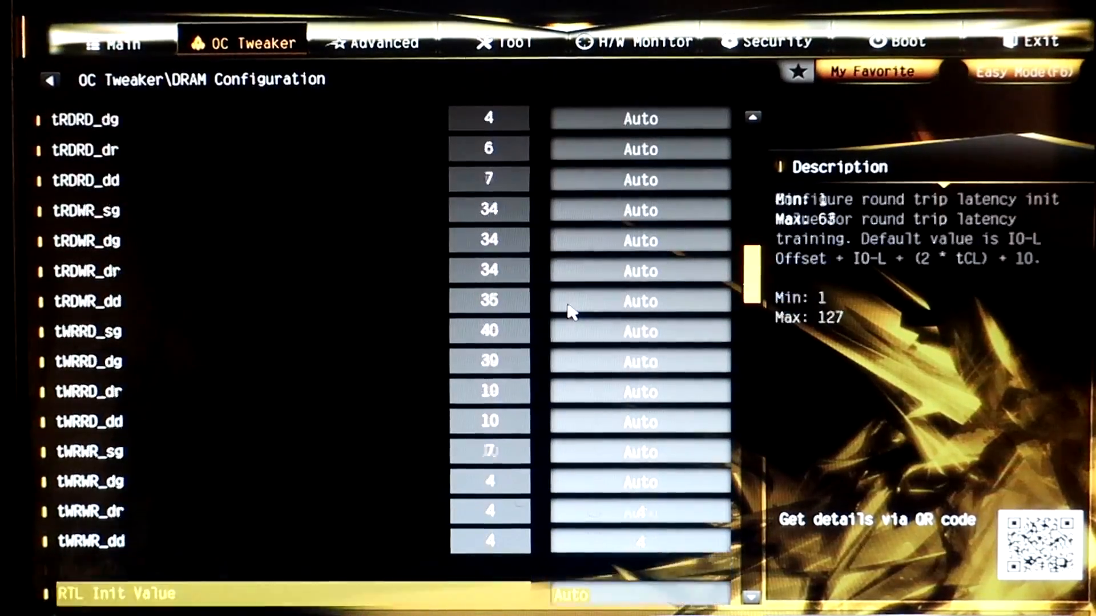
# Set tWRRD_dr and tWRRD_dd to 4 in the third timings.
pyautogui.press('Up')
pyautogui.press('Up')
pyautogui.press('Up')
pyautogui.press('Up')
pyautogui.press('Up')
pyautogui.press('Up')
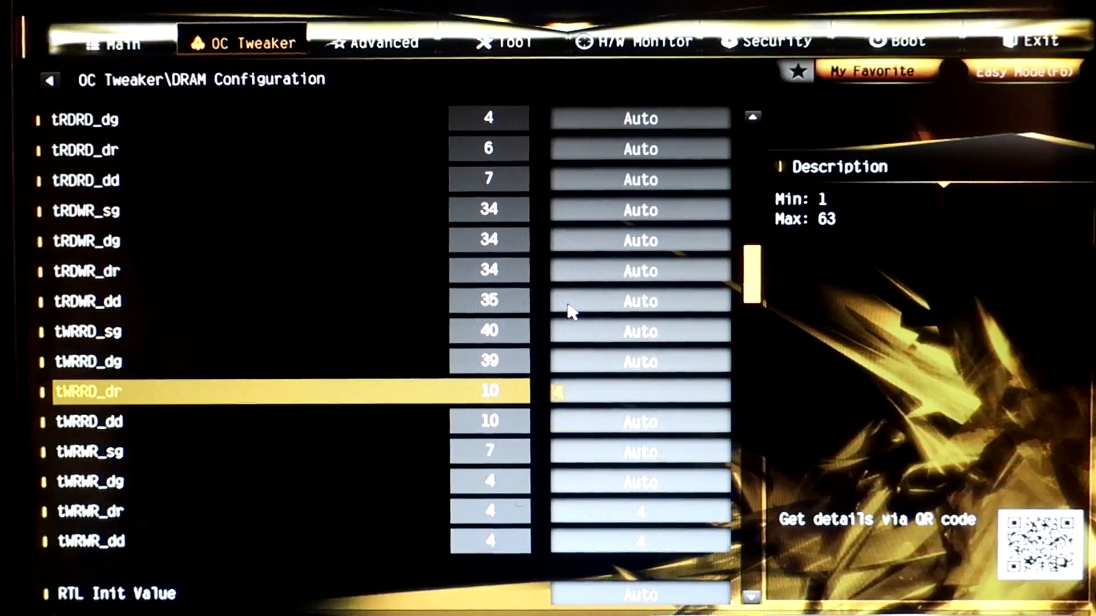
pyautogui.press('Down')
pyautogui.write('4')
pyautogui.press('Down')
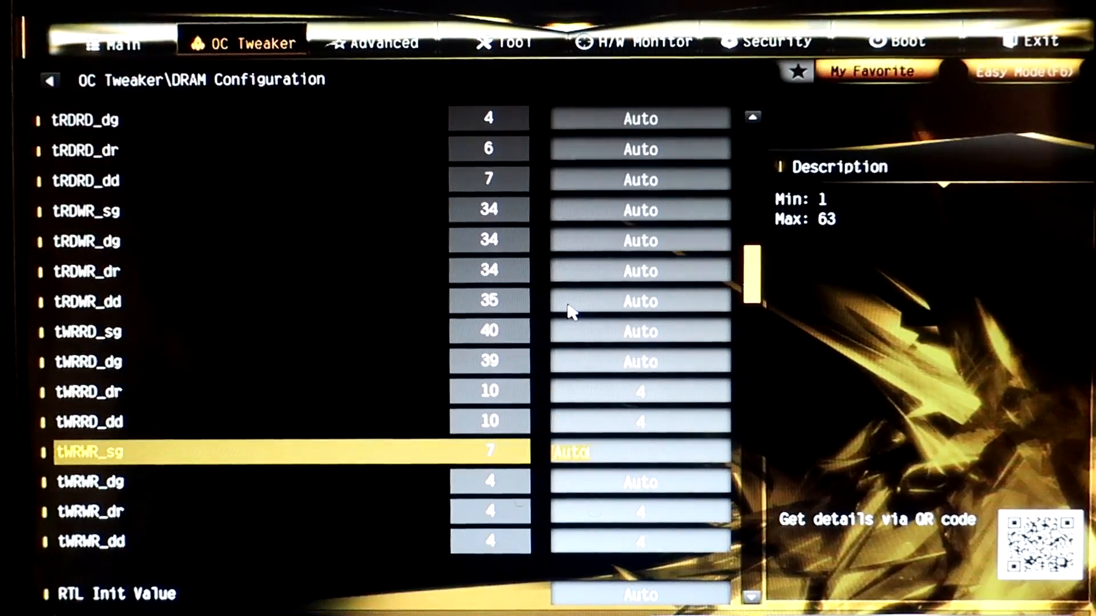
# Set tWRWR_dg to 4 and tWRWR_sg to 7 in the third timings.
pyautogui.press('Down')
pyautogui.press('Down')
pyautogui.press('Up')
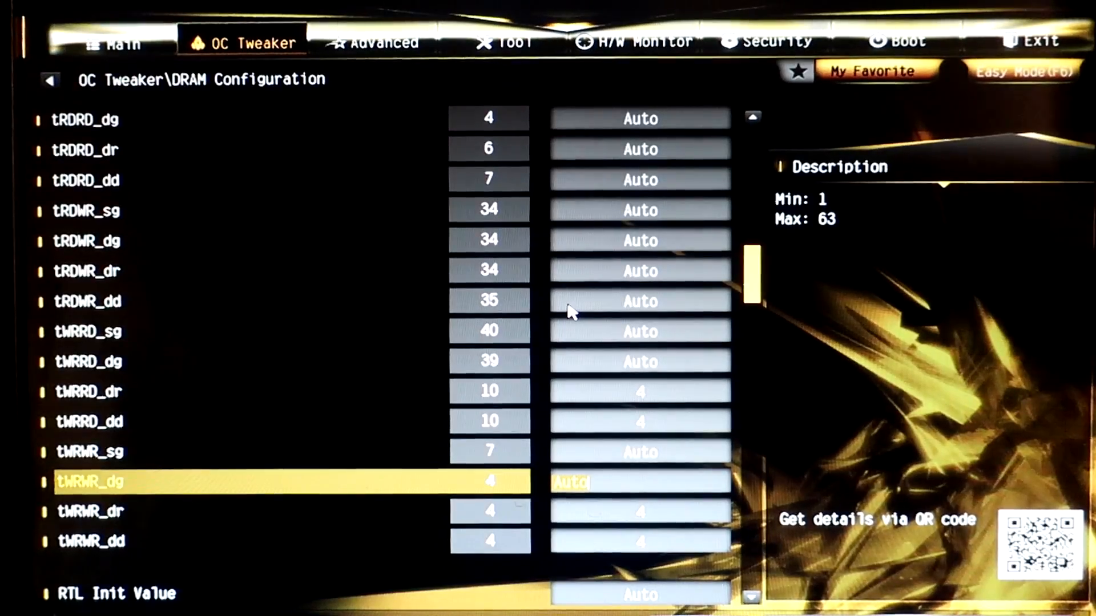
pyautogui.press('Up')
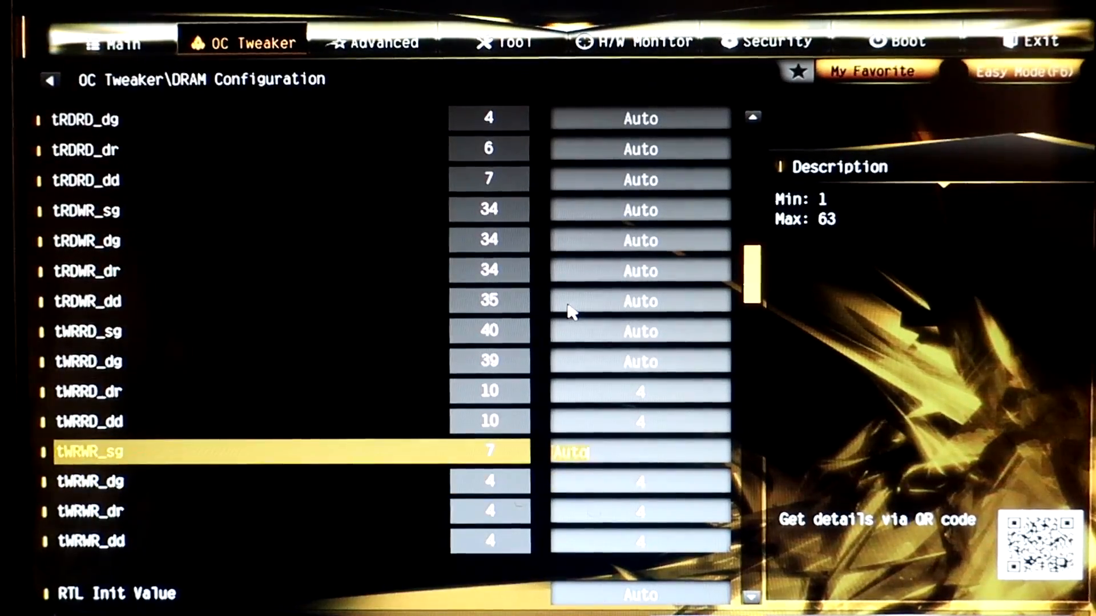
pyautogui.press('Up')
pyautogui.press('Up')
pyautogui.press('Down')
pyautogui.press('Down')
pyautogui.press('Down')
# Leave the DRAM configuration and open the Voltage Configuration page of the OC Tweaker.
pyautogui.press('Up')
pyautogui.press('Up')
pyautogui.press('Up')
pyautogui.press('Up')
pyautogui.press('Up')
pyautogui.press('Up')
pyautogui.press('Up')
pyautogui.press('Up')
pyautogui.press('Up')
pyautogui.press('Up')
pyautogui.press('Up')
pyautogui.press('Up')
pyautogui.press('Up')
pyautogui.press('Up')
pyautogui.press('Up')
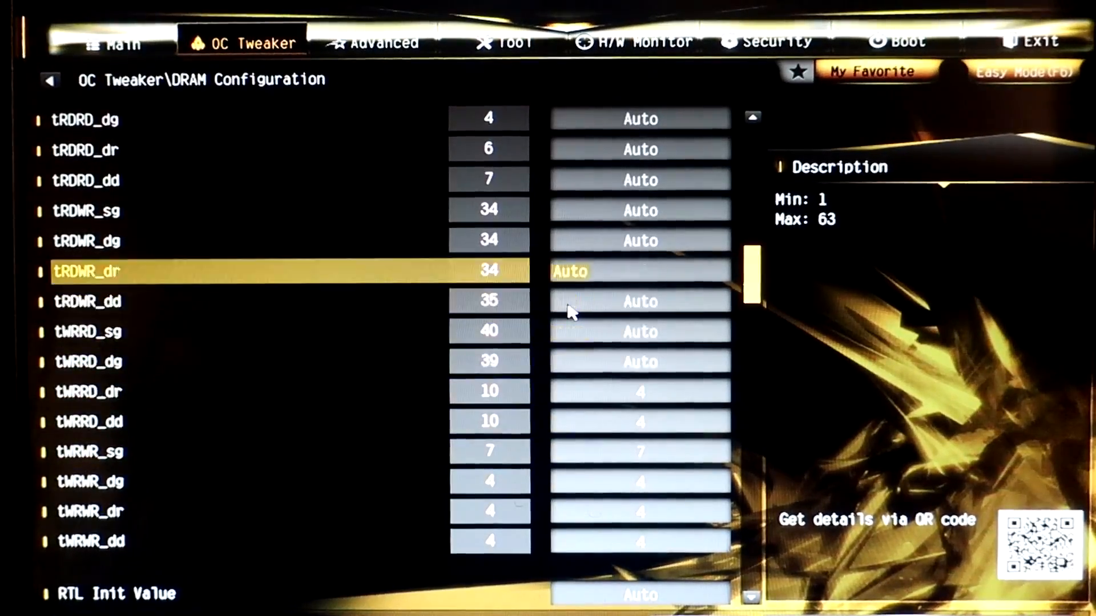
pyautogui.press('Up')
pyautogui.press('Up')
pyautogui.press('Up')
pyautogui.press('Up')
pyautogui.press('Up')
pyautogui.press('Up')
pyautogui.press('Up')
pyautogui.press('Up')
pyautogui.press('Up')
pyautogui.press('Up')
pyautogui.press('Up')
pyautogui.press('Up')
pyautogui.press('Up')
pyautogui.press('Up')
pyautogui.press('Up')
pyautogui.press('Up')
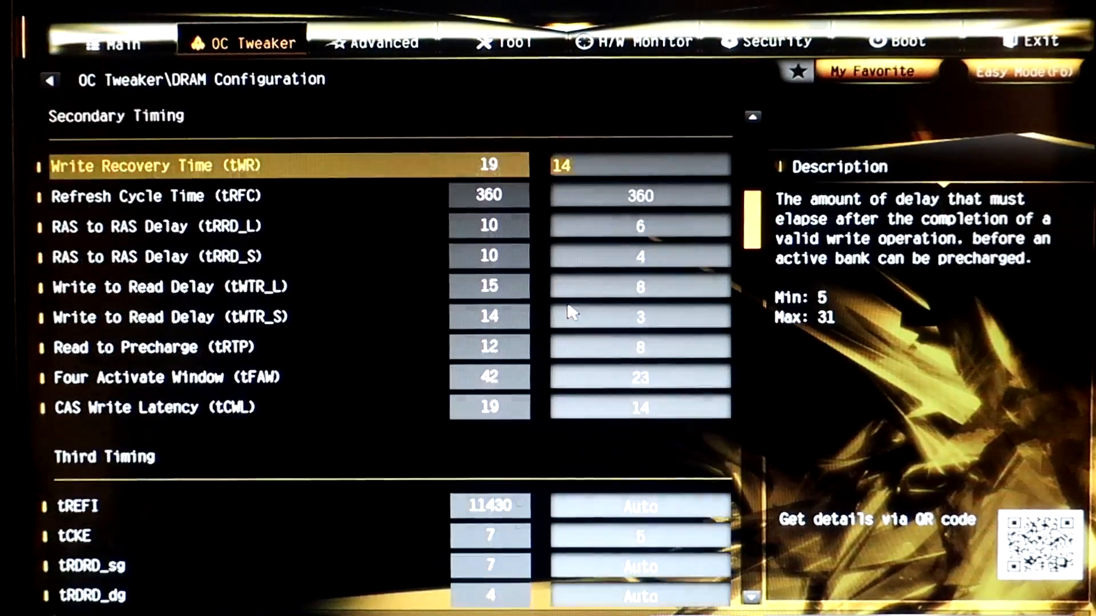
pyautogui.press('Up')
pyautogui.press('Up')
pyautogui.press('Up')
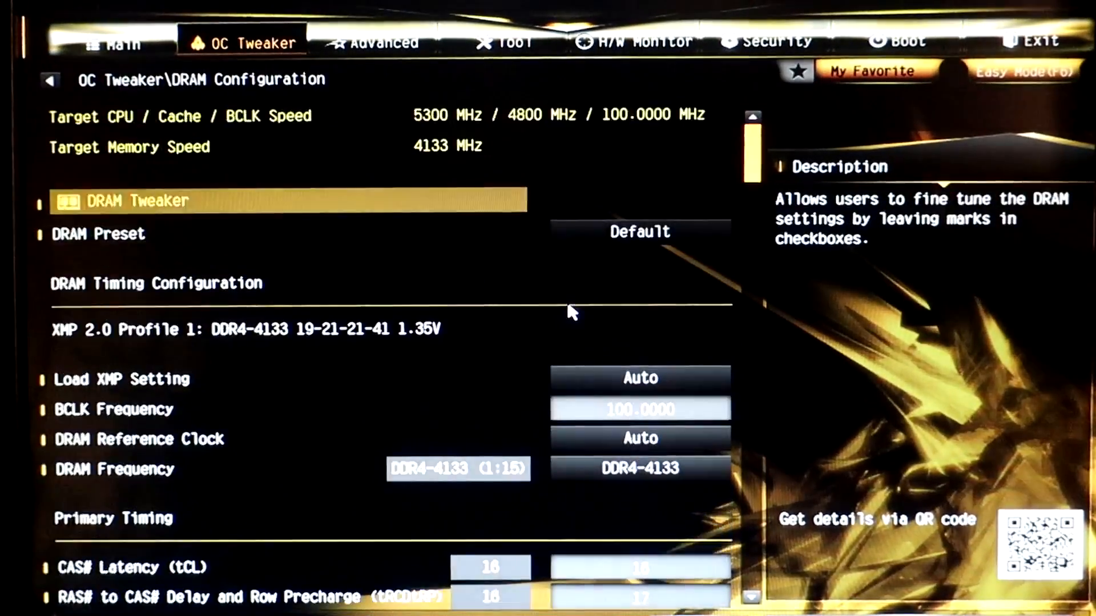
pyautogui.press('Escape')
pyautogui.press('Down')
pyautogui.press('Return')
pyautogui.press('Down')
pyautogui.press('Down')
pyautogui.press('Down')
pyautogui.press('Down')
pyautogui.press('Down')
pyautogui.press('Down')
pyautogui.press('Down')
pyautogui.press('Down')
pyautogui.press('Down')
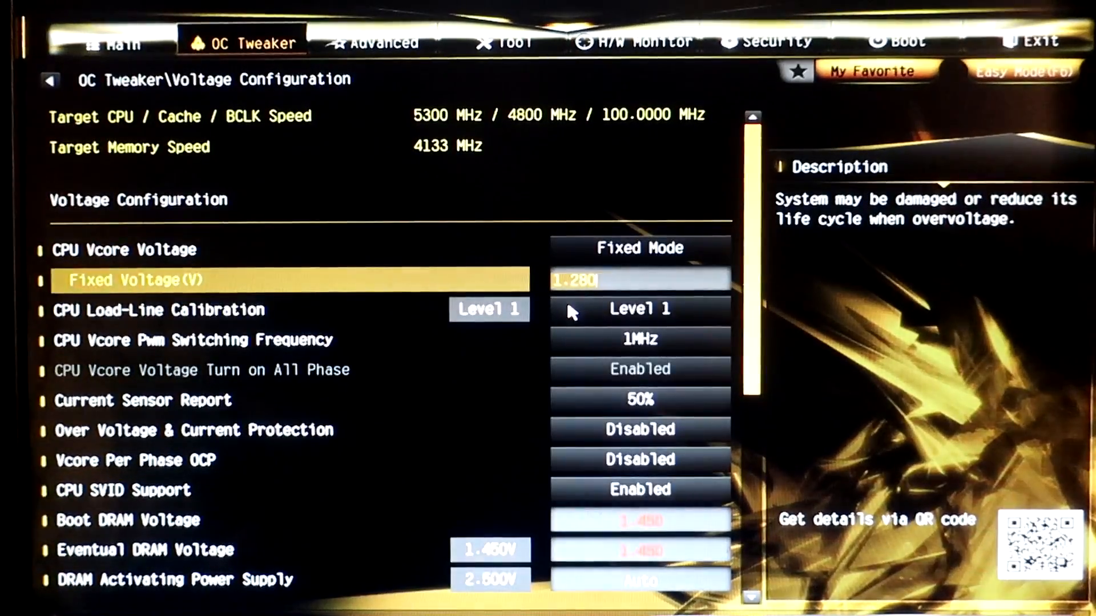
# Examine the Boot DRAM Voltage and Eventual DRAM Voltage settings in the voltage configuration.
pyautogui.press('Down')
pyautogui.press('Up')
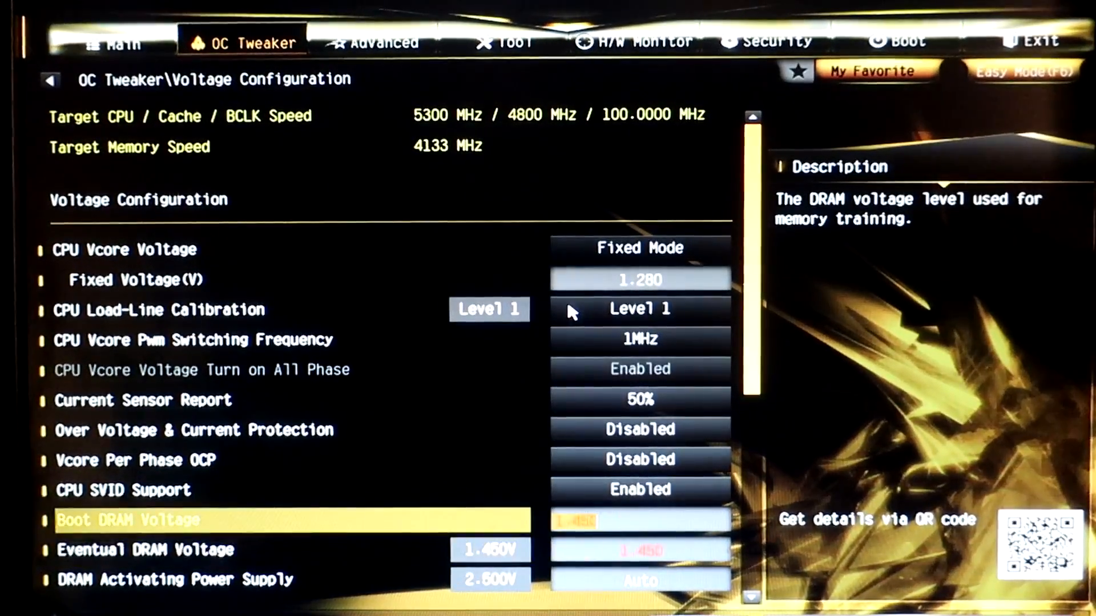
pyautogui.press('Down')
pyautogui.press('Up')
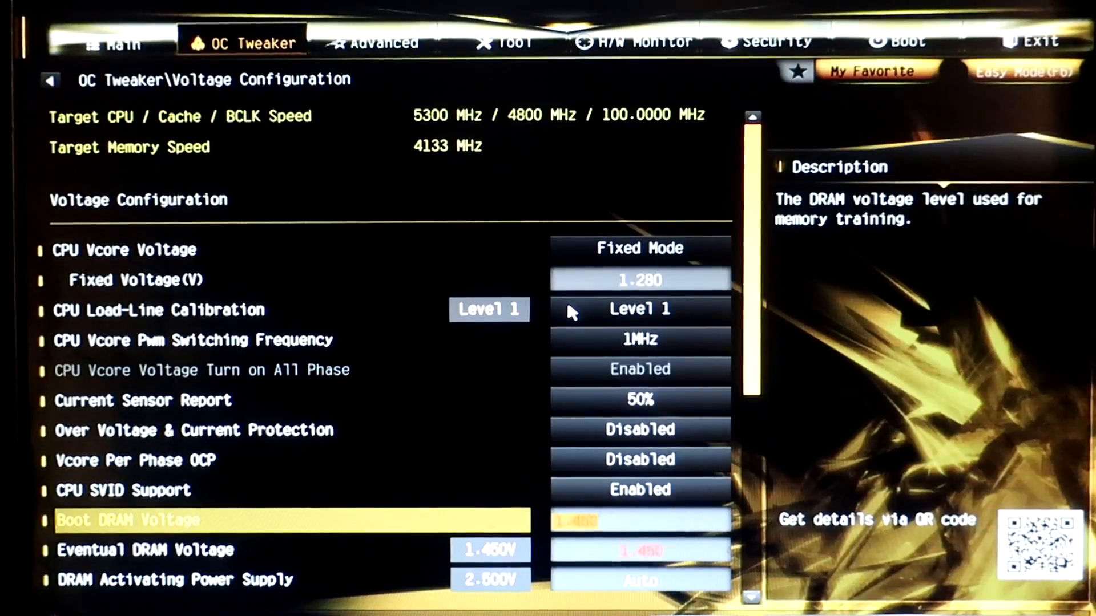
pyautogui.press('Down')
pyautogui.press('Down')
pyautogui.press('Down')
pyautogui.press('Down')
pyautogui.press('Up')
pyautogui.press('Up')
pyautogui.press('Up')
pyautogui.press('Up')
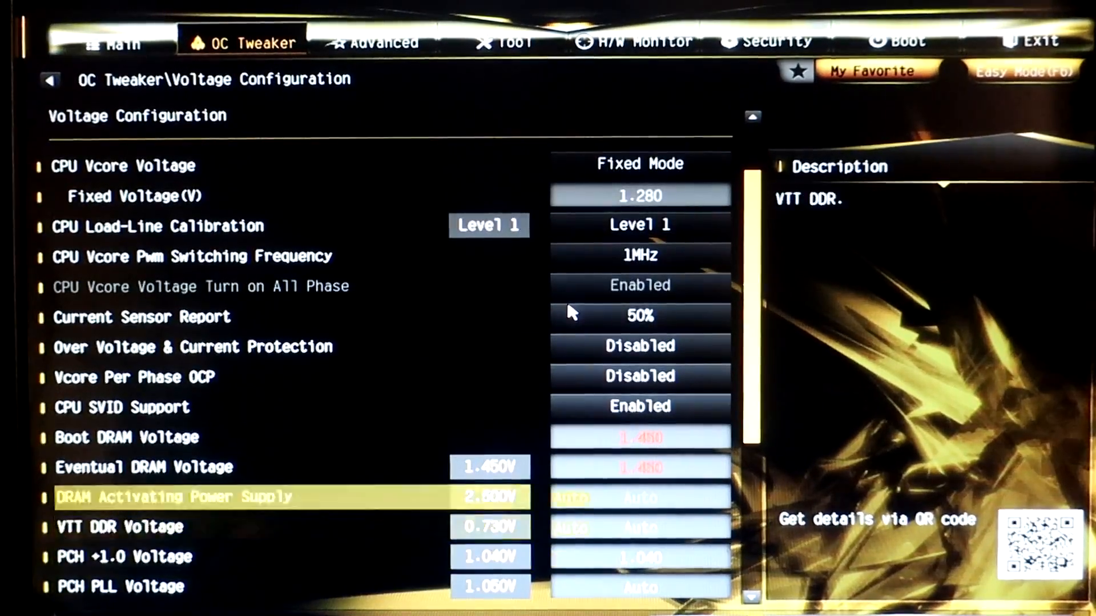
pyautogui.press('Up')
pyautogui.press('Down')
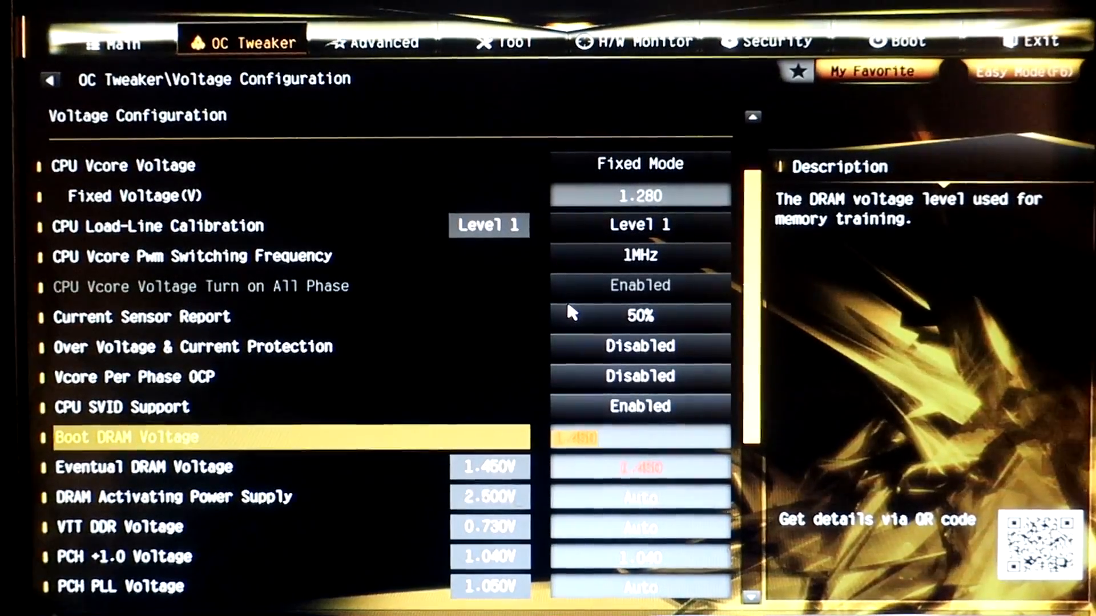
pyautogui.press('Up')
pyautogui.press('Up')
pyautogui.press('Up')
pyautogui.press('Up')
pyautogui.press('Up')
pyautogui.press('Up')
pyautogui.press('Up')
pyautogui.press('Down')
pyautogui.press('Down')
pyautogui.press('Down')
pyautogui.press('Down')
pyautogui.press('Down')
pyautogui.press('Down')
pyautogui.press('Down')
pyautogui.press('Up')
pyautogui.press('Down')
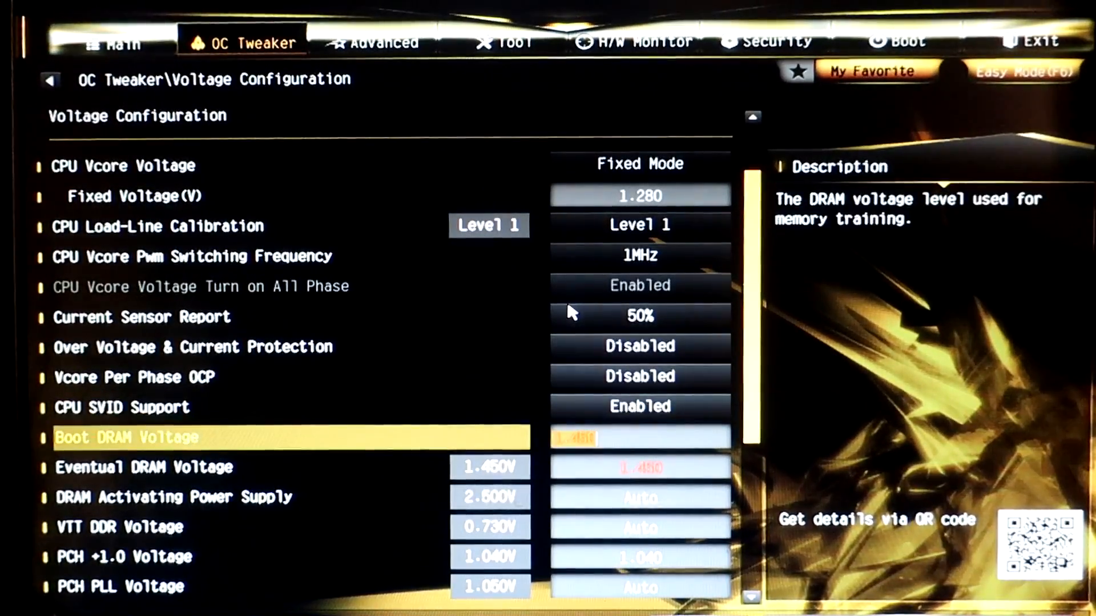
pyautogui.press('Up')
pyautogui.press('Down')
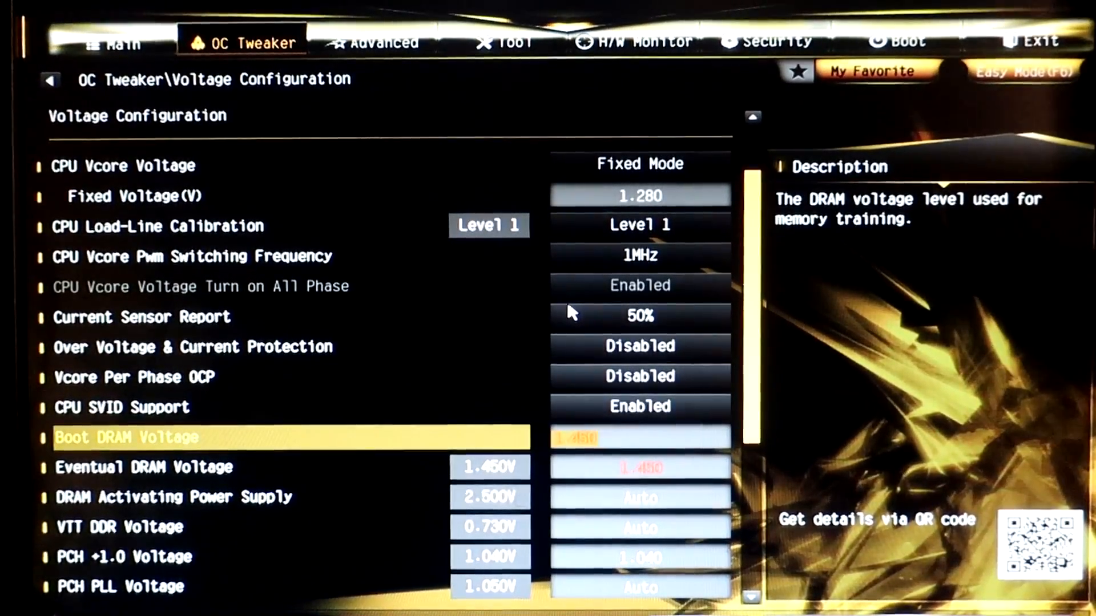
pyautogui.press('Down')
pyautogui.press('Up')
pyautogui.press('Down')
pyautogui.press('Up')
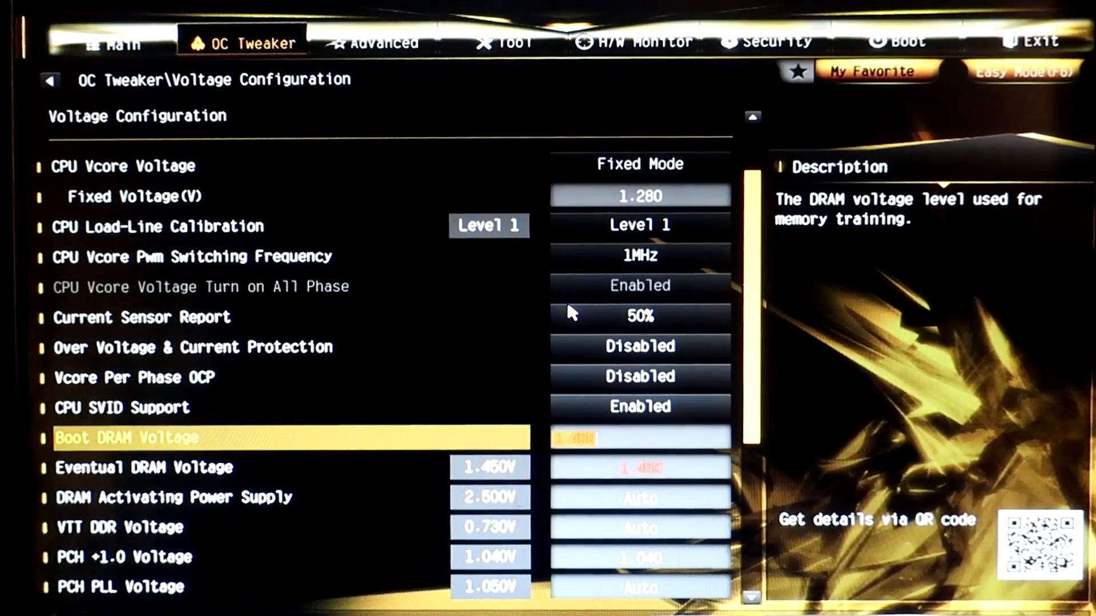
pyautogui.press('Down')
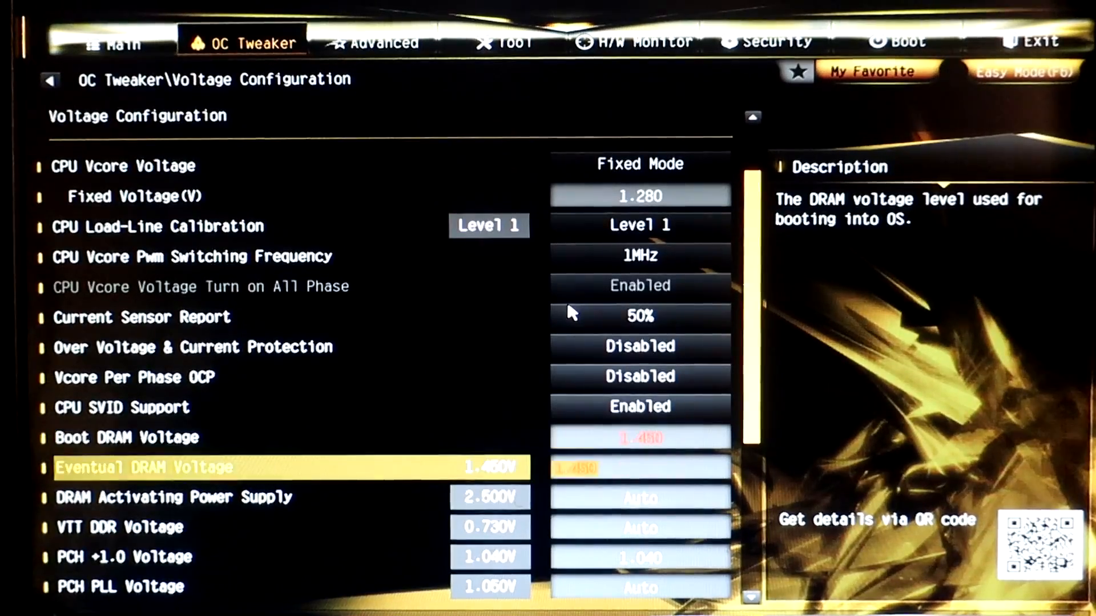
# Examine the VCCIO Voltage and VCCSA Voltage settings and their descriptions.
pyautogui.press('Down')
pyautogui.press('Down')
pyautogui.press('Down')
pyautogui.press('Down')
pyautogui.press('Down')
pyautogui.press('Down')
pyautogui.press('Down')
pyautogui.press('Down')
pyautogui.press('Up')
pyautogui.press('Up')
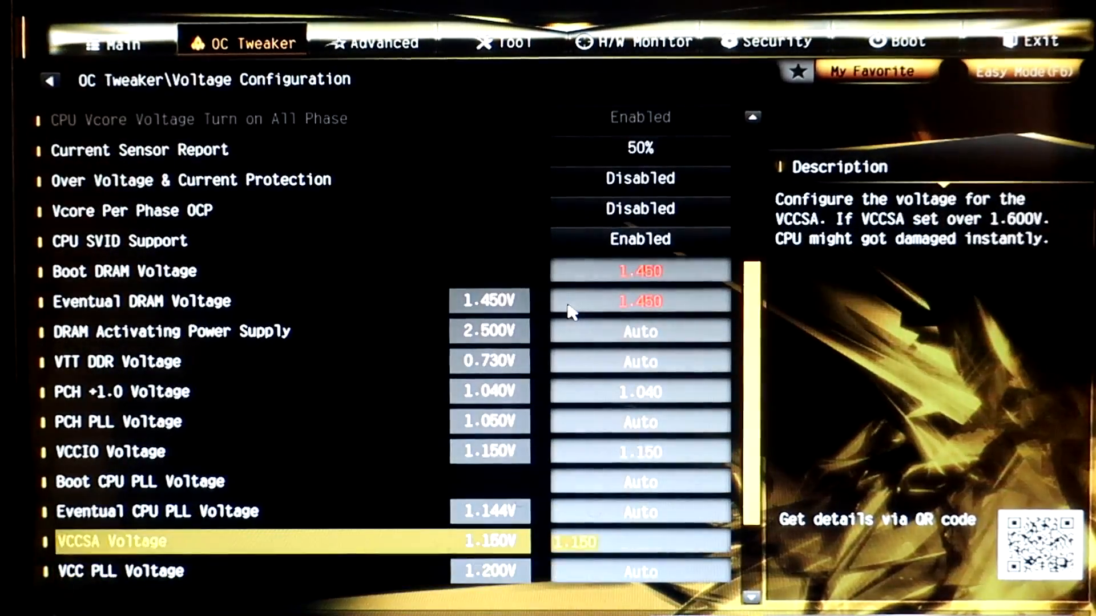
pyautogui.press('Down')
pyautogui.press('Down')
pyautogui.press('Up')
pyautogui.press('Up')
pyautogui.press('Up')
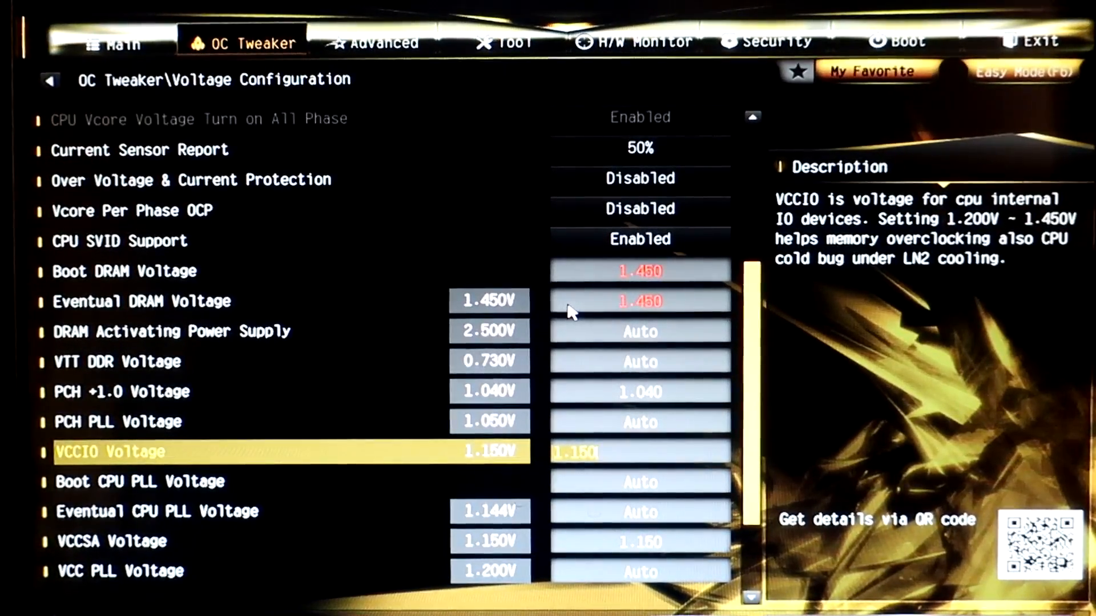
pyautogui.press('Up')
pyautogui.press('Down')
pyautogui.press('Up')
pyautogui.press('Down')
pyautogui.press('Up')
pyautogui.press('Down')
pyautogui.press('Down')
pyautogui.press('Down')
pyautogui.press('Down')
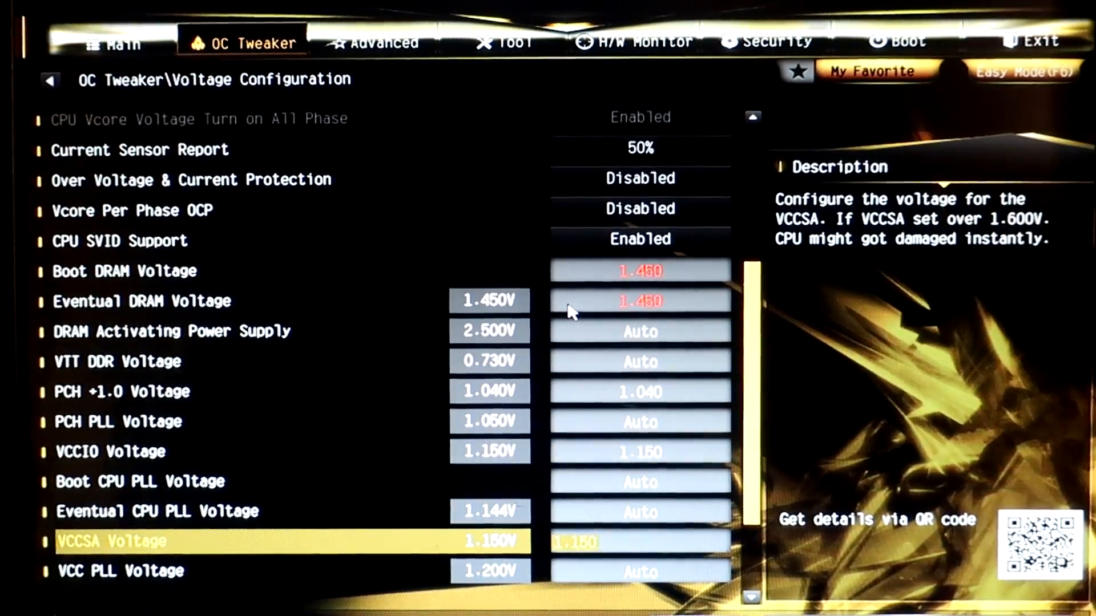
# Examine the remaining voltage settings up to CPU Vcore Voltage, and leave the Voltage Configuration page.
pyautogui.press('Up')
pyautogui.press('Up')
pyautogui.press('Down')
pyautogui.press('Down')
pyautogui.press('Down')
pyautogui.press('Down')
pyautogui.press('Down')
pyautogui.press('Down')
pyautogui.press('Down')
pyautogui.press('Up')
pyautogui.press('Up')
pyautogui.press('Up')
pyautogui.press('Up')
pyautogui.press('Up')
pyautogui.press('Up')
pyautogui.press('Up')
pyautogui.press('Up')
pyautogui.press('Up')
pyautogui.press('Up')
pyautogui.press('Up')
pyautogui.press('Up')
pyautogui.press('Up')
pyautogui.press('Up')
pyautogui.press('Up')
pyautogui.press('Up')
pyautogui.press('Up')
pyautogui.press('Up')
pyautogui.press('Up')
pyautogui.press('Up')
pyautogui.press('Up')
pyautogui.press('Up')
pyautogui.press('Up')
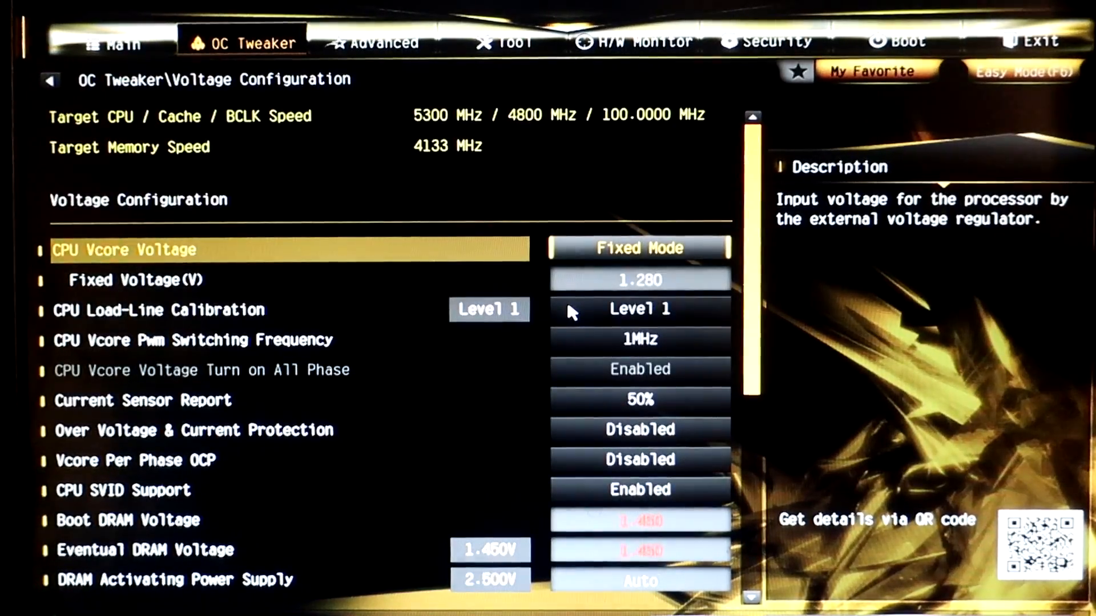
pyautogui.press('Escape')
pyautogui.press('Up')
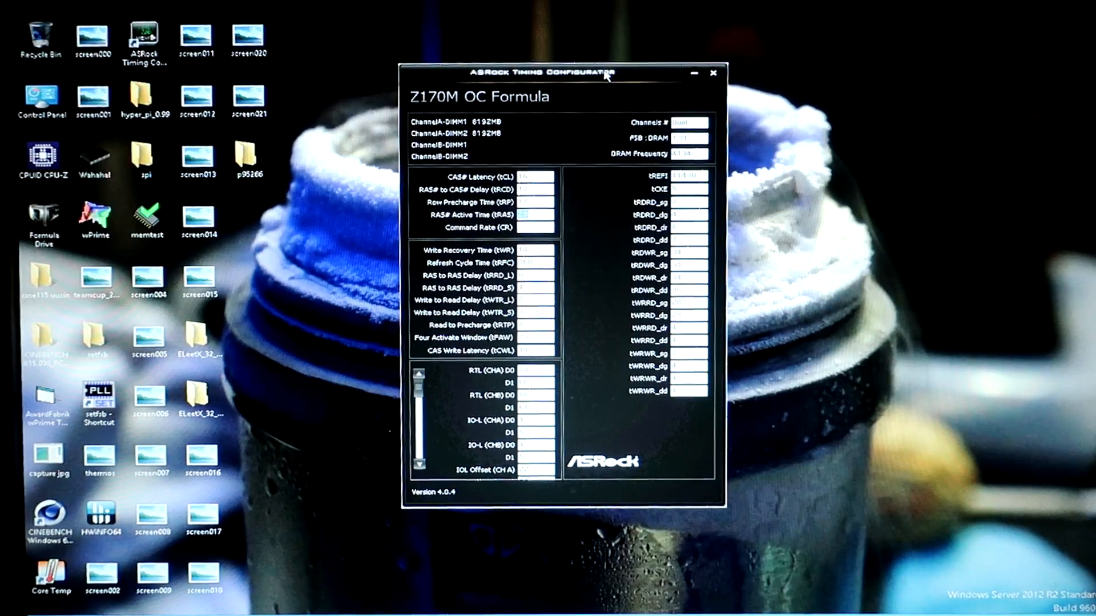
# Close the ASRock Timing Configurator and launch MemTest from the desktop, accepting its welcome message.
pyautogui.click(713, 74)
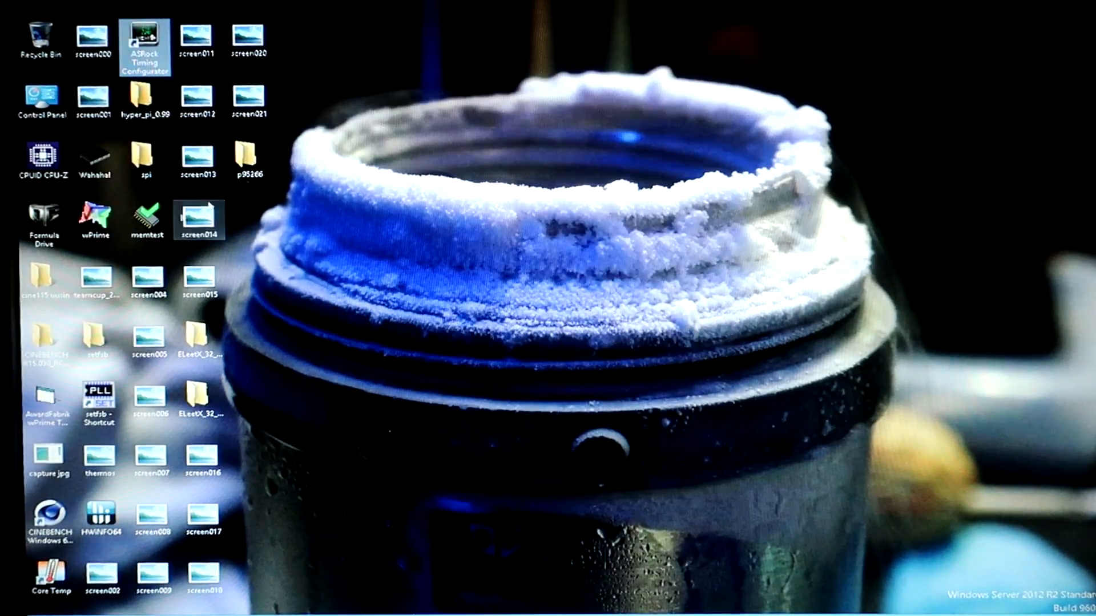
pyautogui.doubleClick(147, 221)
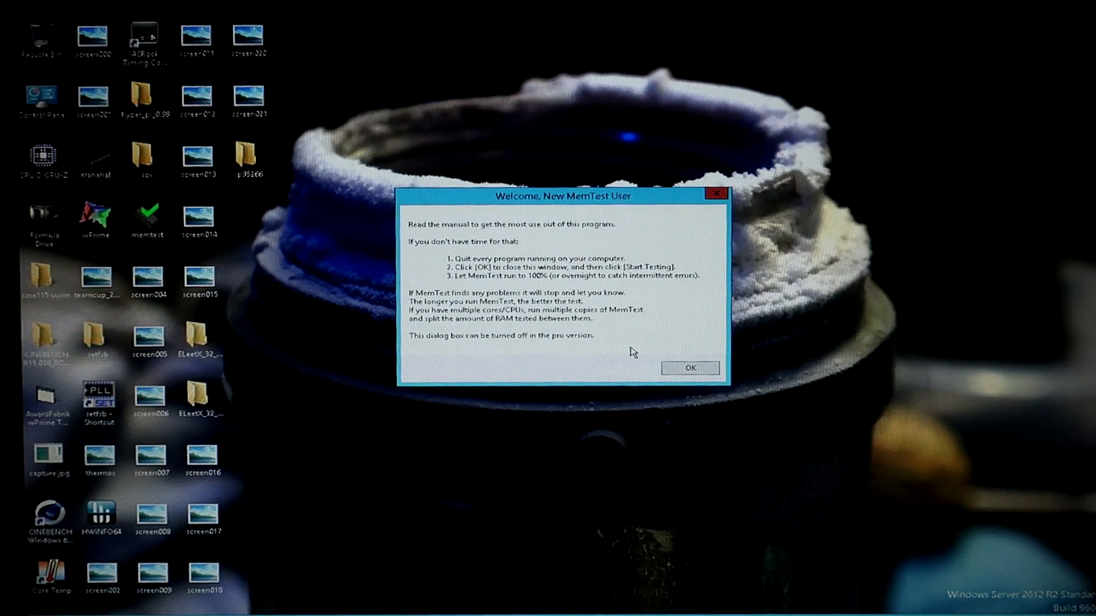
pyautogui.click(682, 368)
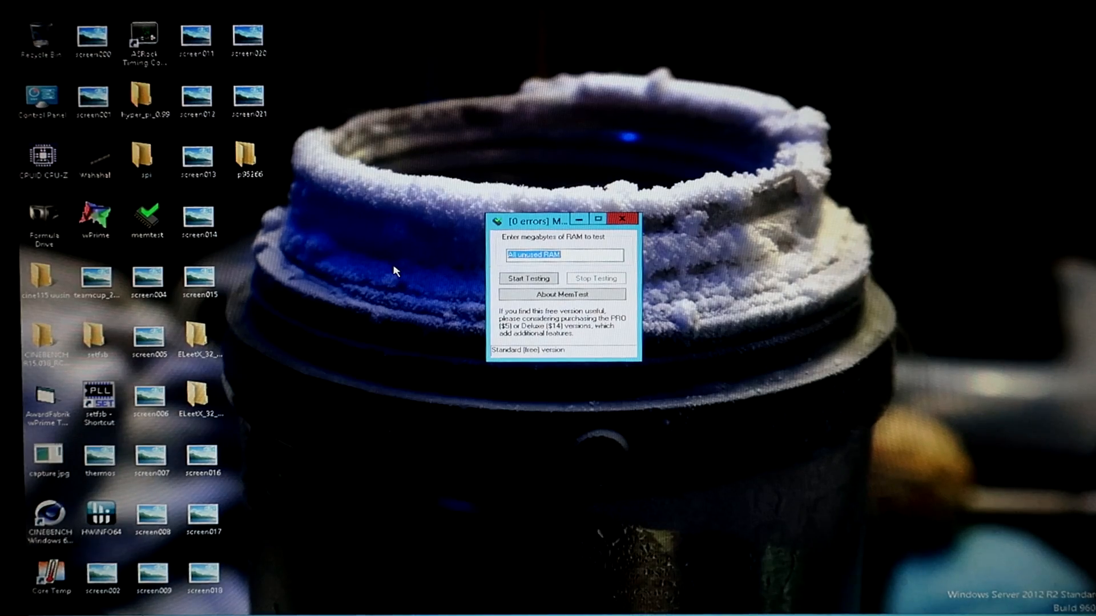
# Open Task Manager on its performance view and arrange it and the MemTest window so both are visible.
pyautogui.rightClick(651, 614)
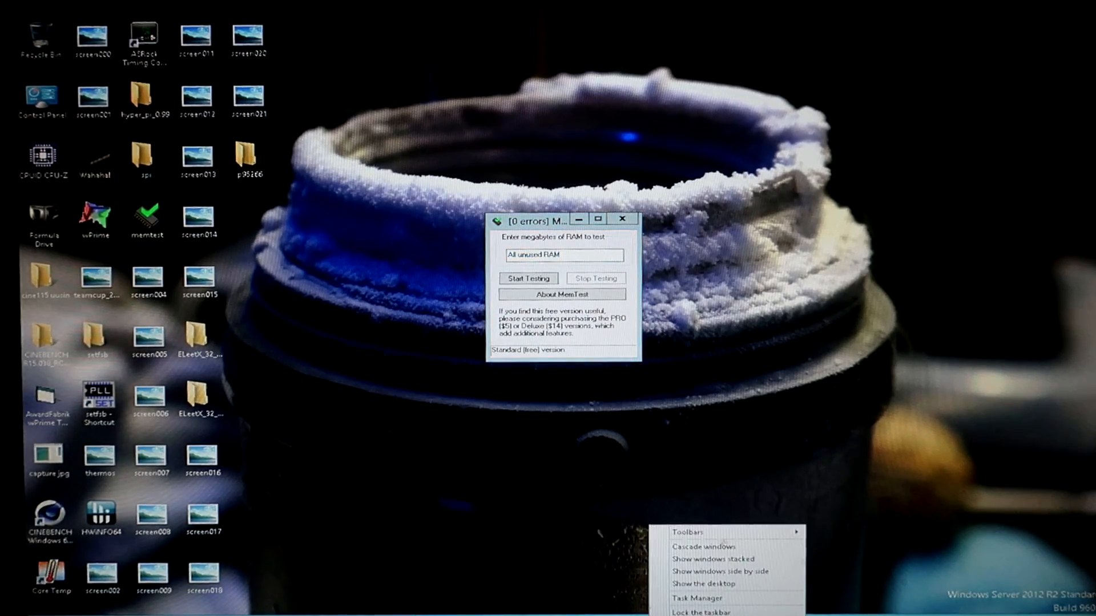
pyautogui.click(697, 598)
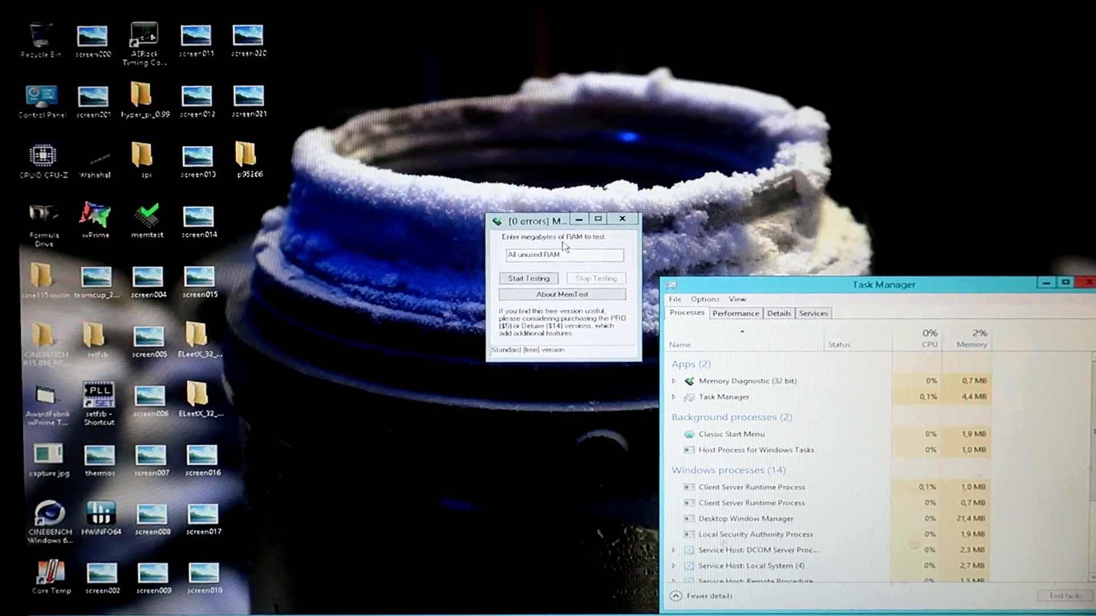
pyautogui.moveTo(516, 221); pyautogui.dragTo(823, 37)
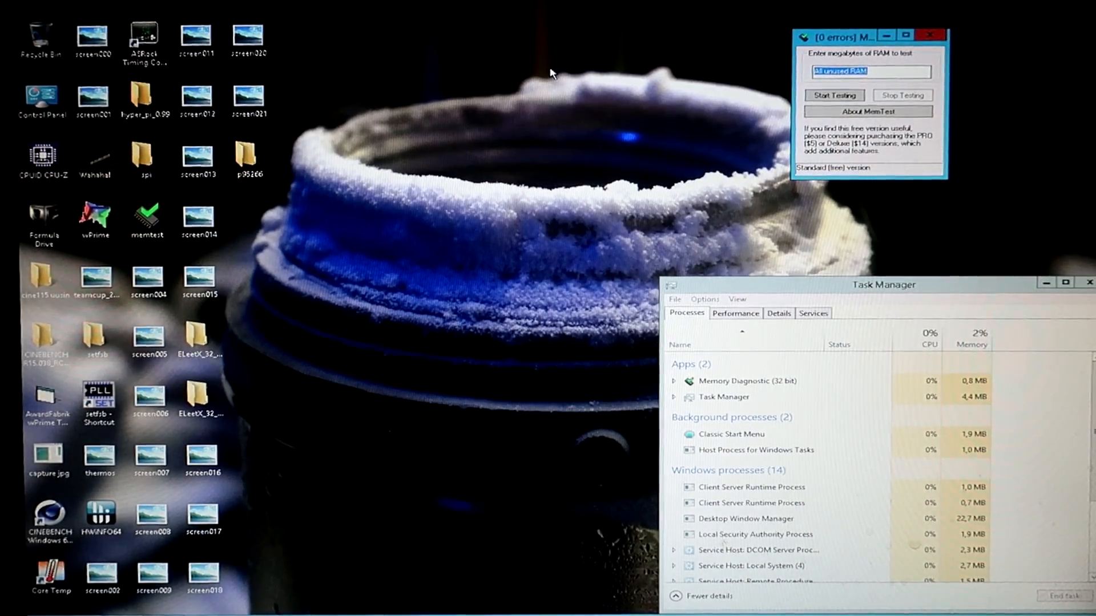
pyautogui.click(749, 313)
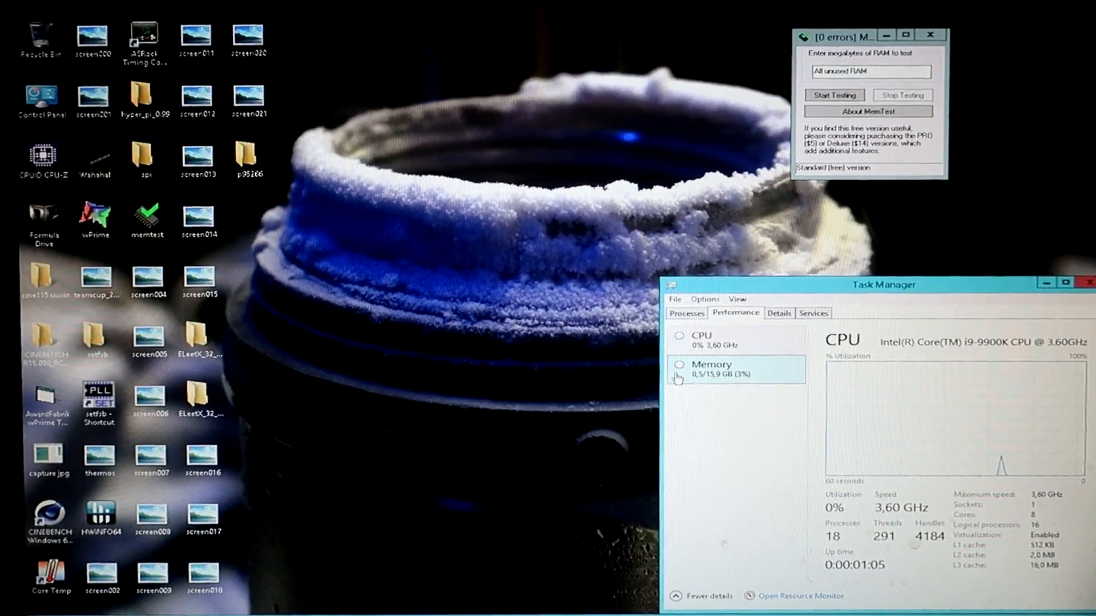
pyautogui.moveTo(754, 285)
pyautogui.mouseDown()
pyautogui.moveTo(625, 271)
pyautogui.moveTo(761, 290)
pyautogui.mouseUp()
# Start a MemTest run on 2000 MB of RAM and park its window at the screen's upper edge.
pyautogui.click(876, 137)
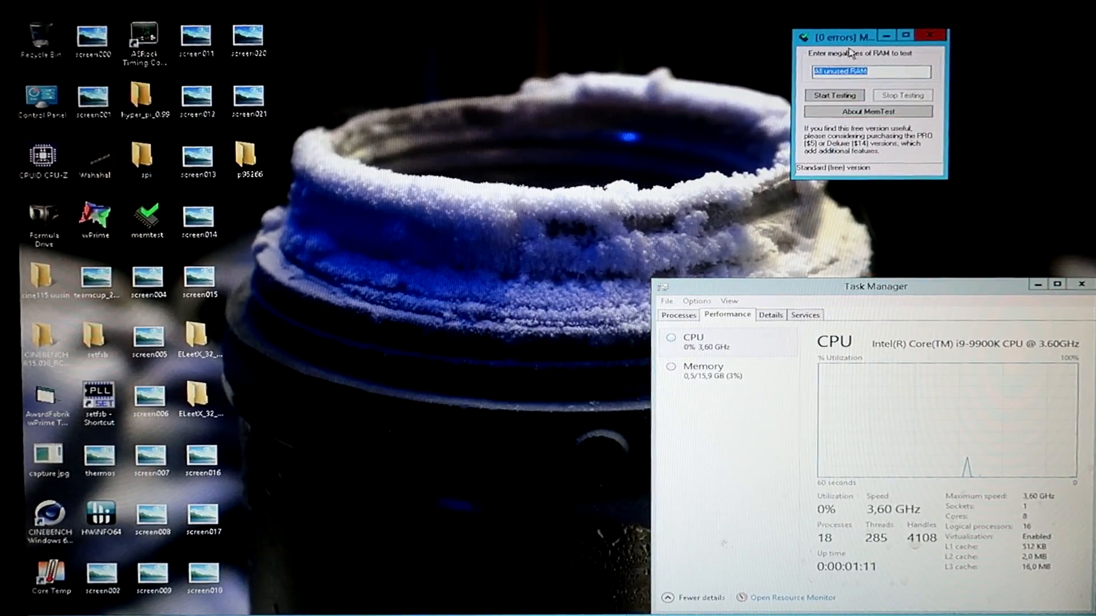
pyautogui.write('2000')
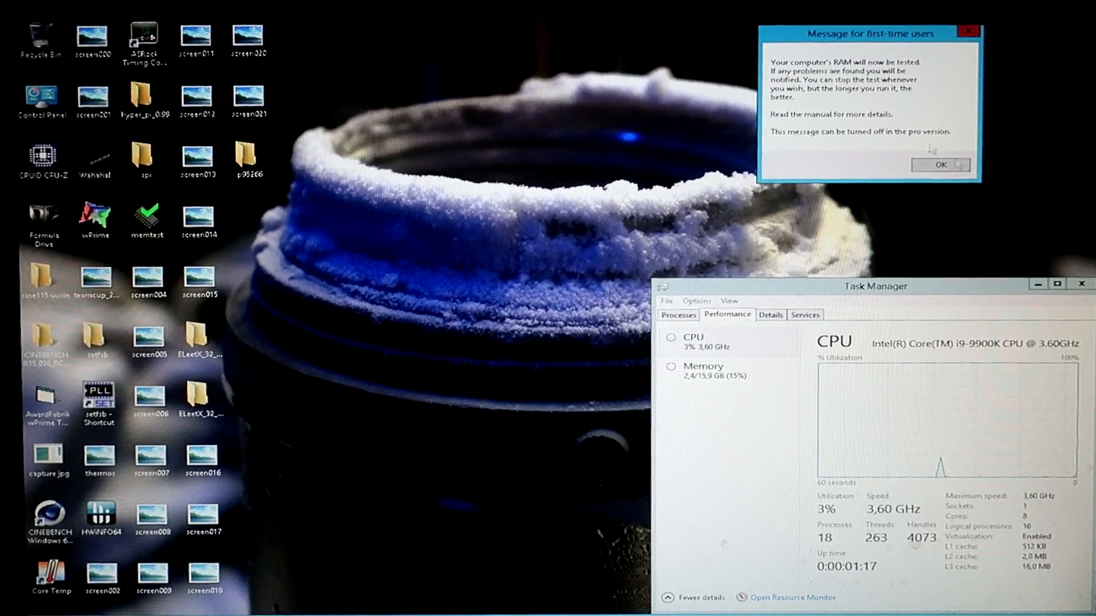
pyautogui.click(934, 167)
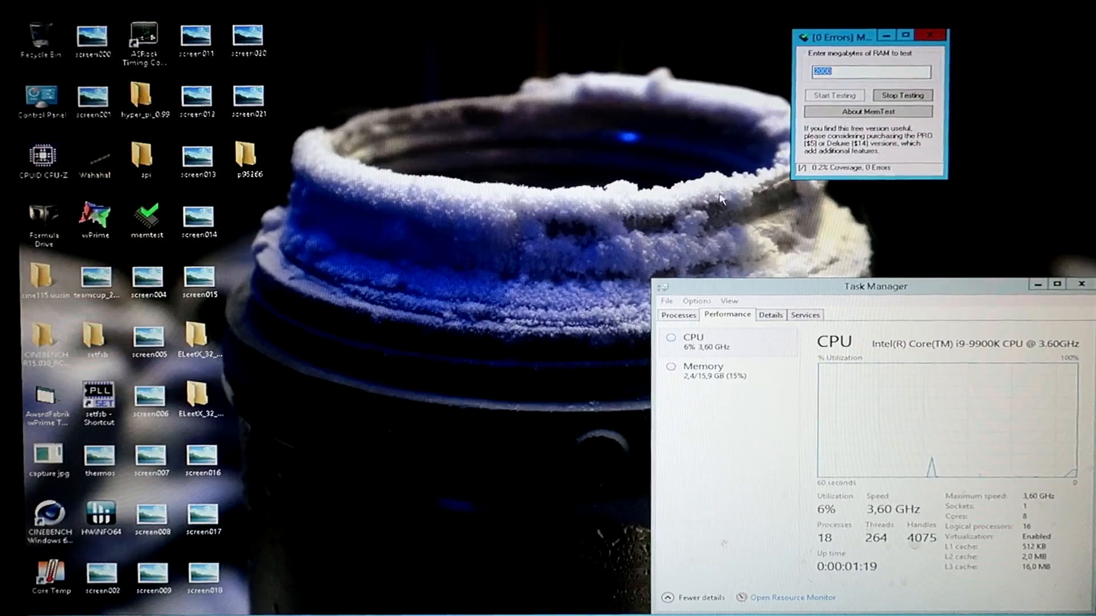
pyautogui.moveTo(830, 37); pyautogui.dragTo(493, 159)
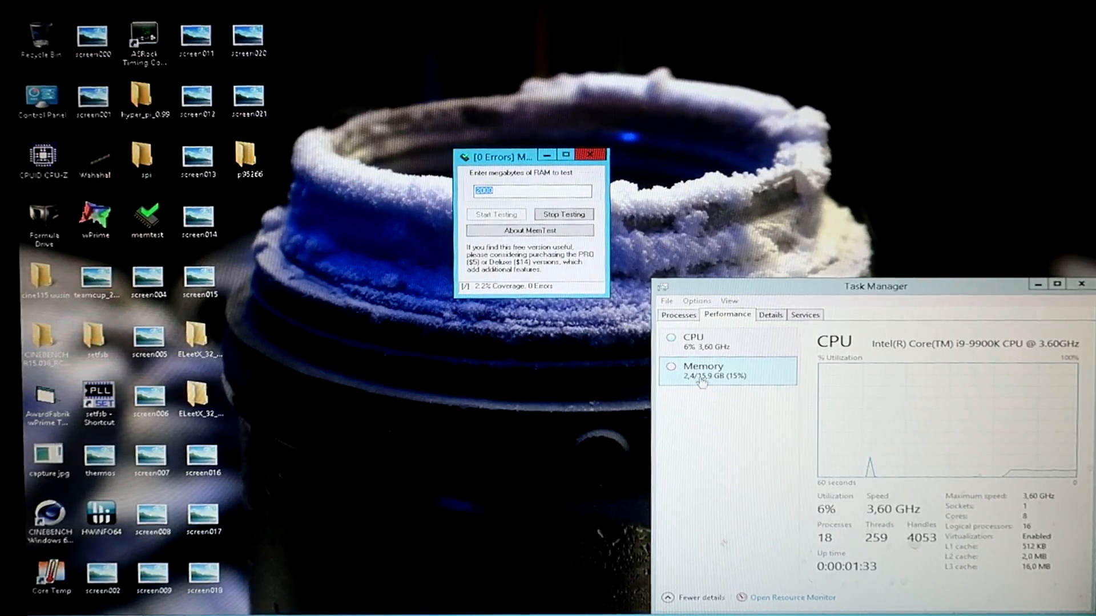
pyautogui.moveTo(559, 157); pyautogui.dragTo(973, 1)
# Start a second MemTest instance on 2000 MB of RAM and place its window beside the first.
pyautogui.doubleClick(143, 229)
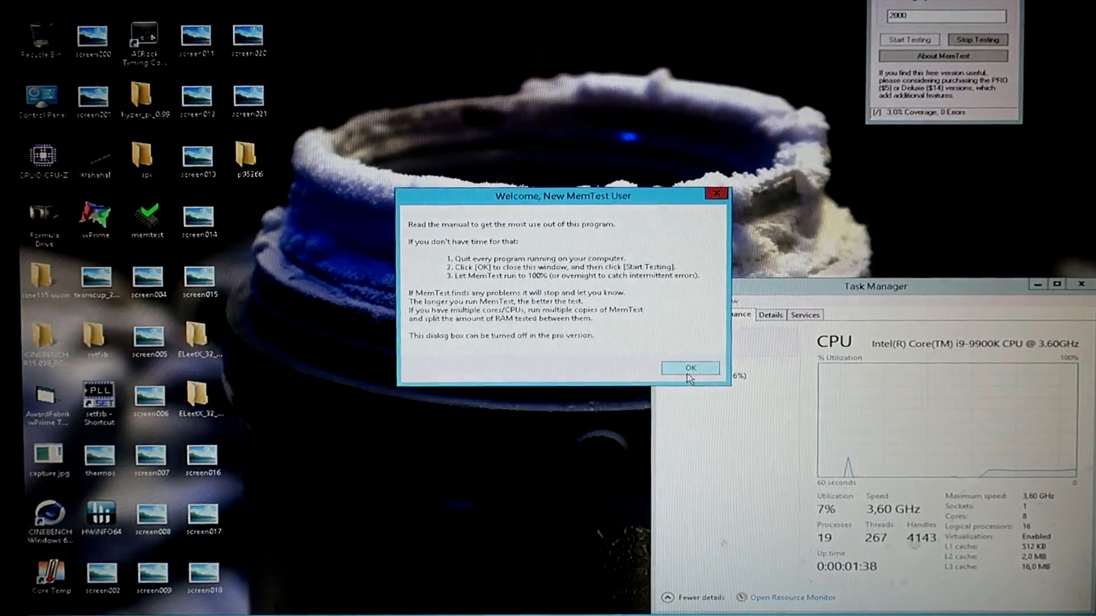
pyautogui.click(690, 368)
pyautogui.write('2000')
pyautogui.click(530, 280)
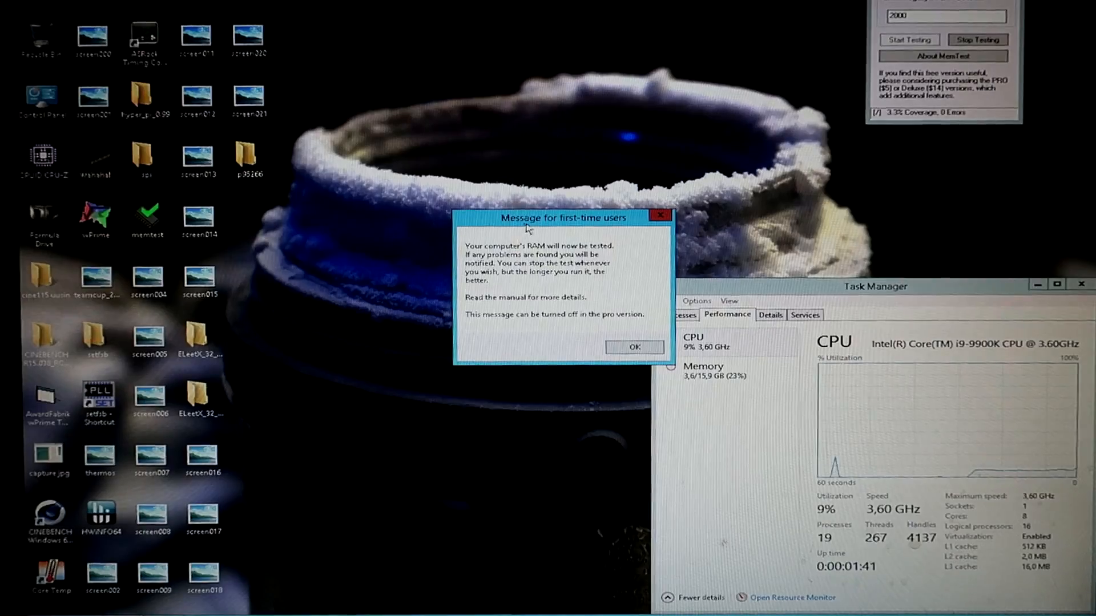
pyautogui.click(631, 345)
pyautogui.moveTo(537, 221); pyautogui.dragTo(712, 1)
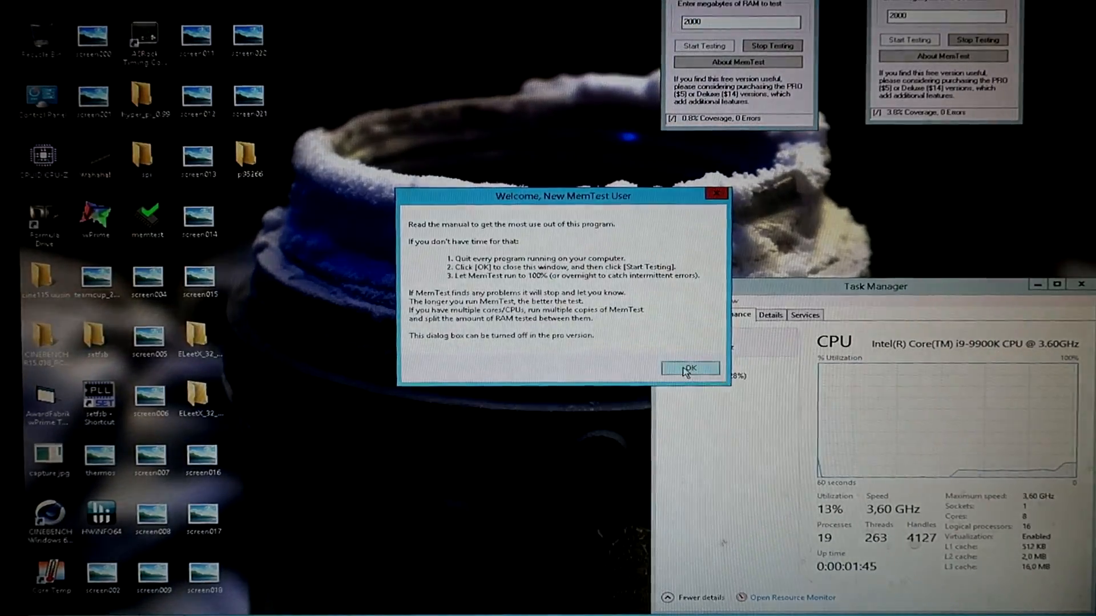
# Start a third MemTest instance on 2000 MB, line its window up with the others, and answer the memory error dialog.
pyautogui.click(688, 369)
pyautogui.write('2000')
pyautogui.click(528, 279)
pyautogui.click(635, 347)
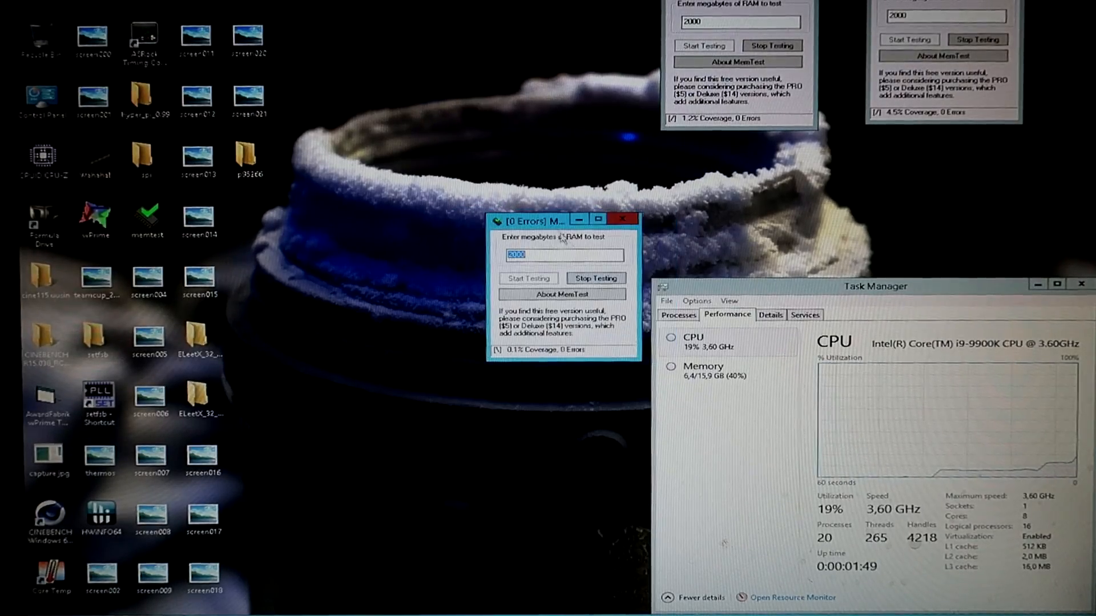
pyautogui.moveTo(565, 211); pyautogui.dragTo(575, 2)
pyautogui.click(536, 23)
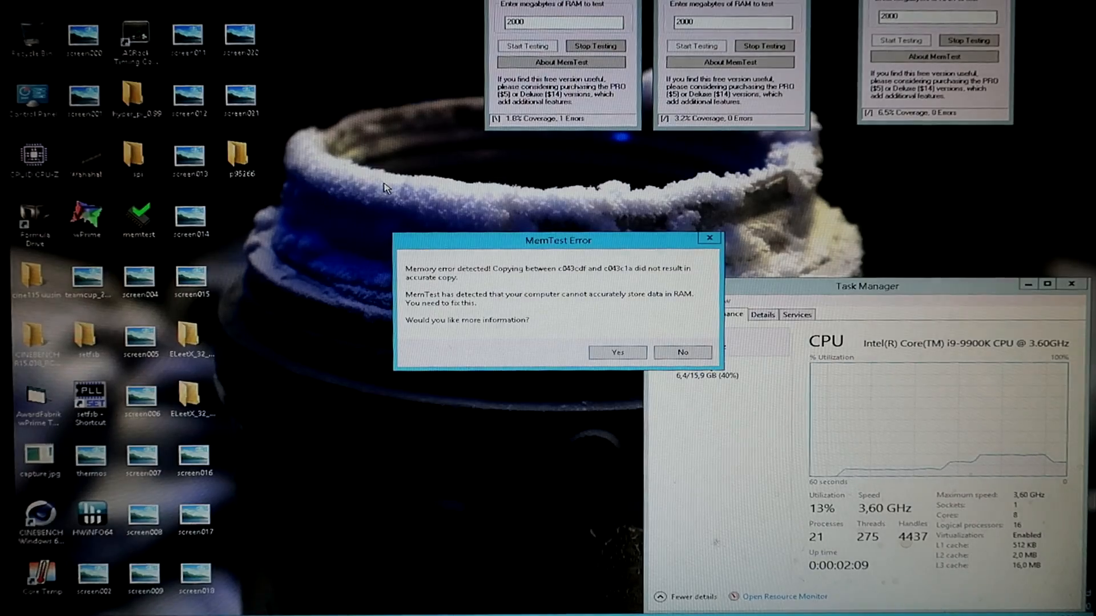
pyautogui.click(643, 356)
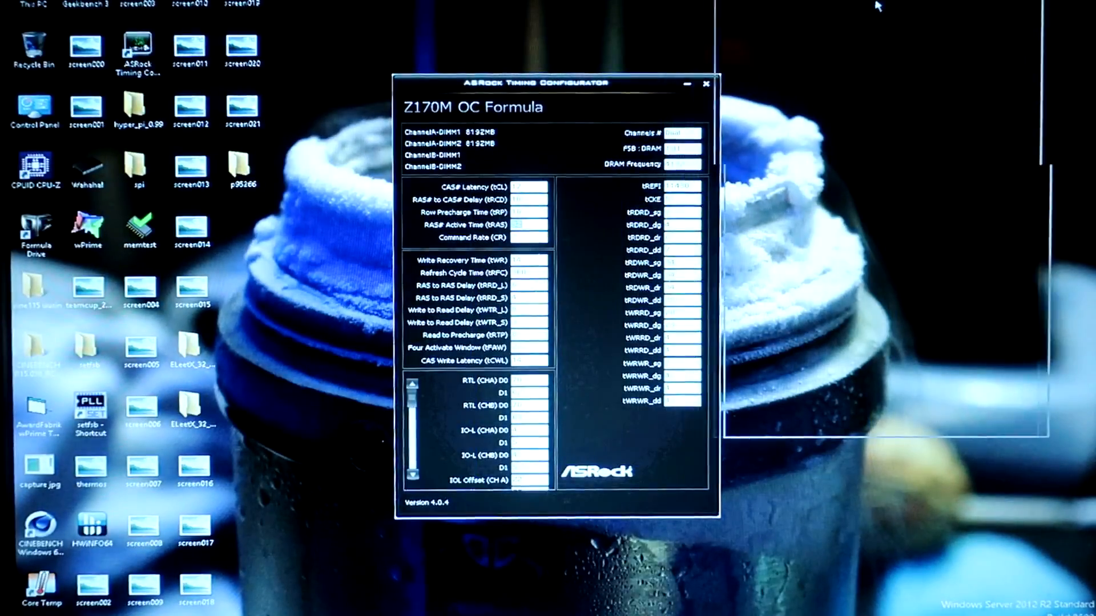
# Reposition the ASRock Timing Configurator, and start a fresh MemTest run on 2000 MB with its window moved aside.
pyautogui.moveTo(878, 6); pyautogui.dragTo(647, 63)
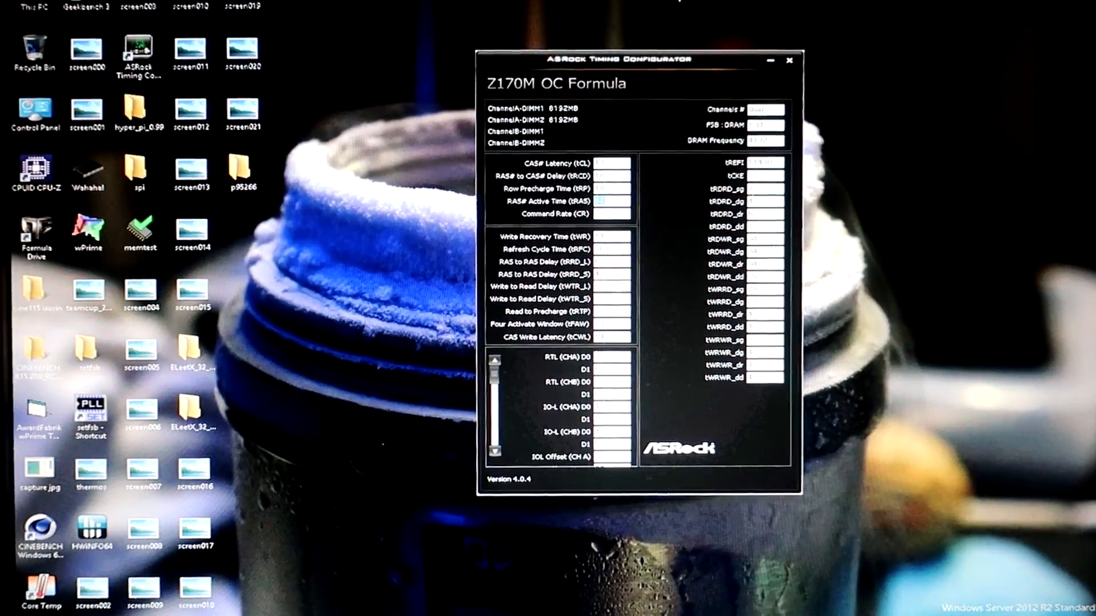
pyautogui.moveTo(613, 68); pyautogui.dragTo(797, 38)
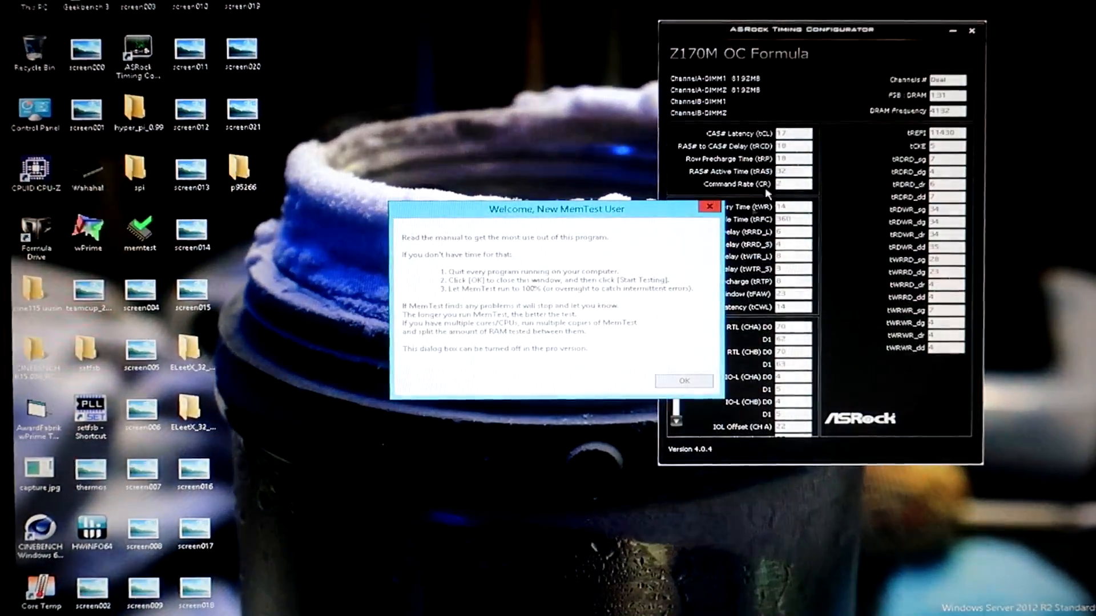
pyautogui.click(671, 380)
pyautogui.write('2000')
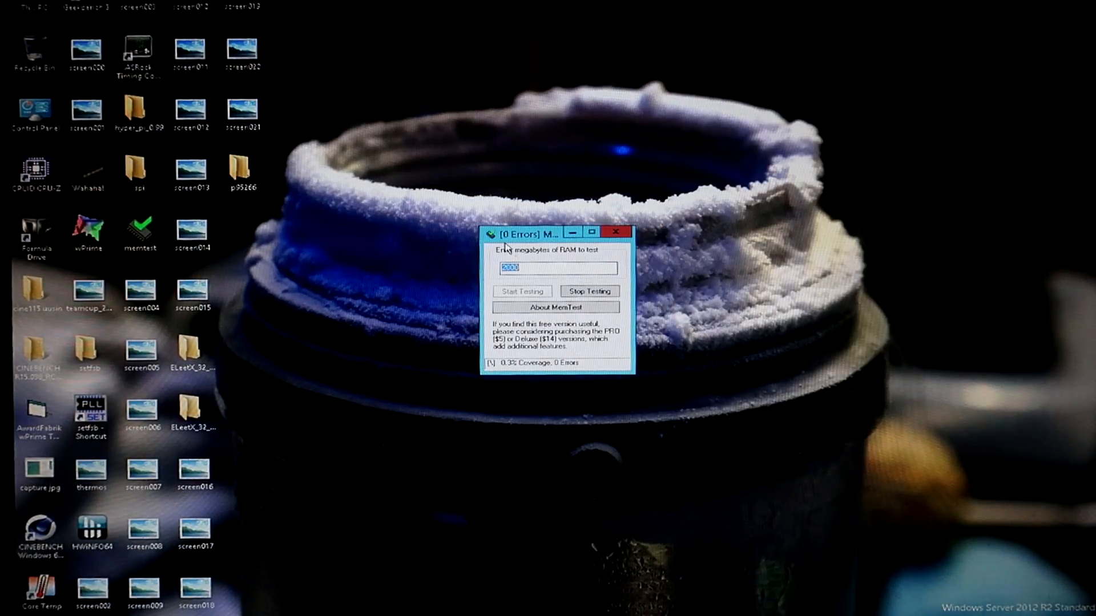
pyautogui.moveTo(504, 247); pyautogui.dragTo(903, 13)
# Run another MemTest instance with its window beside the new run's window, and launch one more instance.
pyautogui.doubleClick(140, 231)
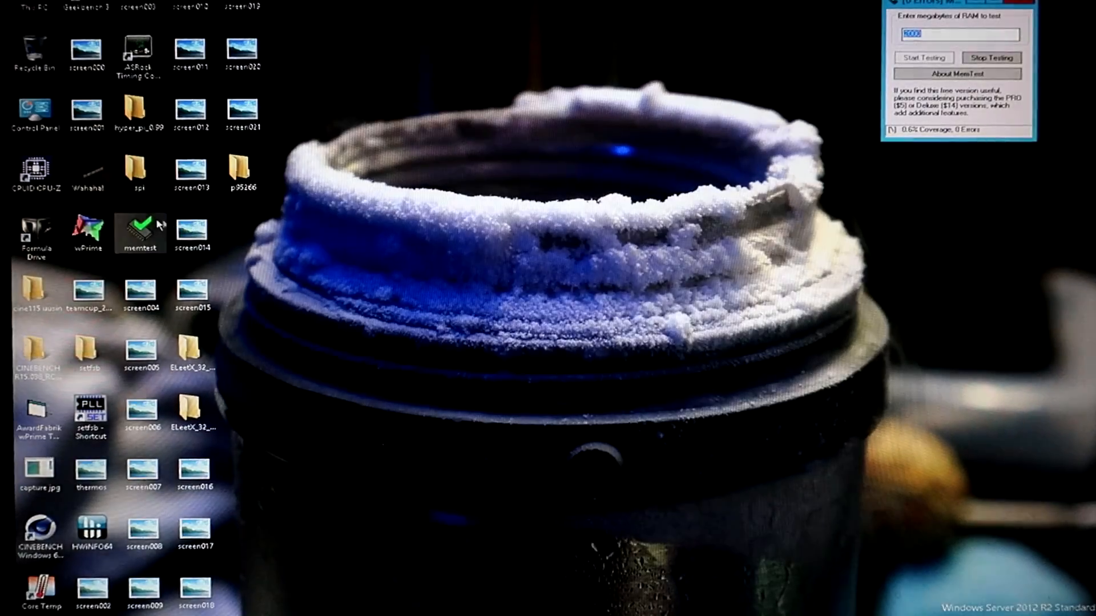
pyautogui.click(680, 381)
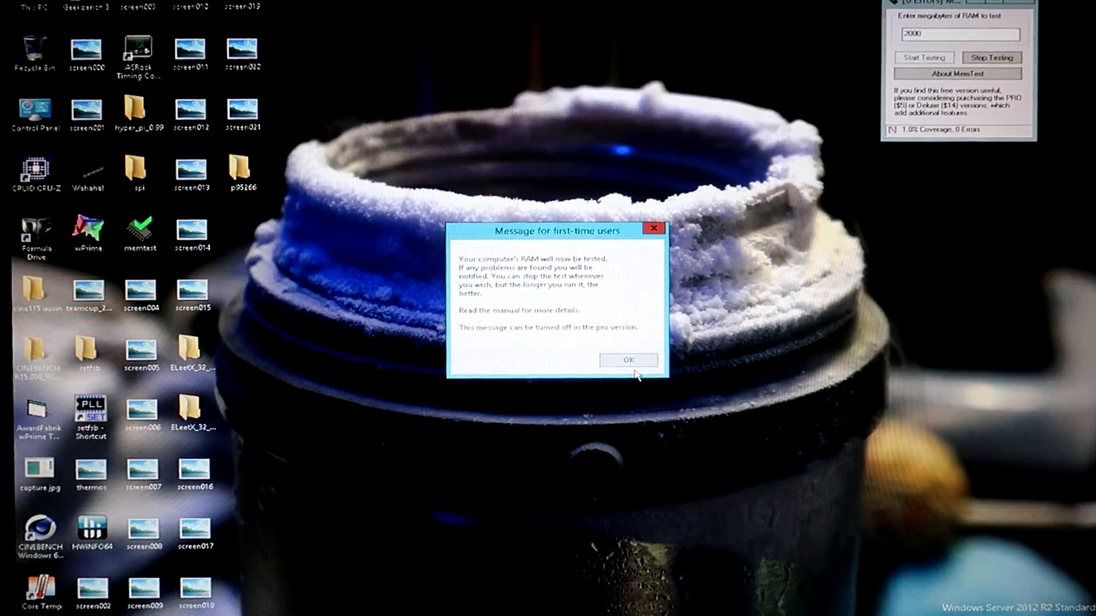
pyautogui.press('Return')
pyautogui.moveTo(530, 246); pyautogui.dragTo(751, 26)
pyautogui.doubleClick(140, 234)
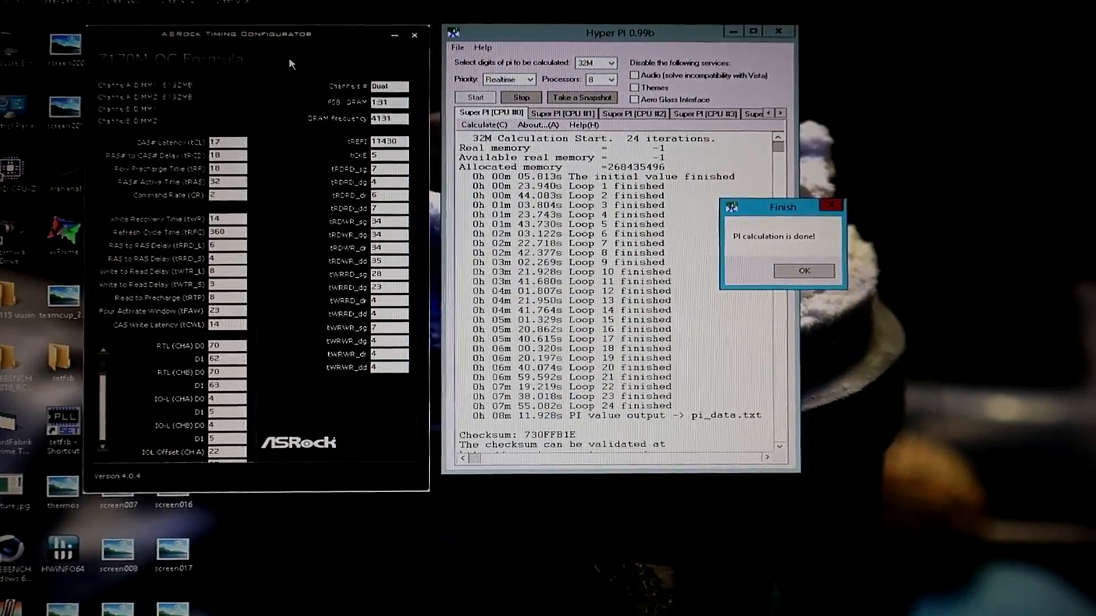
# Position the Timing Configurator window beside the finished Hyper PI 32M results for comparison.
pyautogui.moveTo(314, 35); pyautogui.dragTo(322, 36)
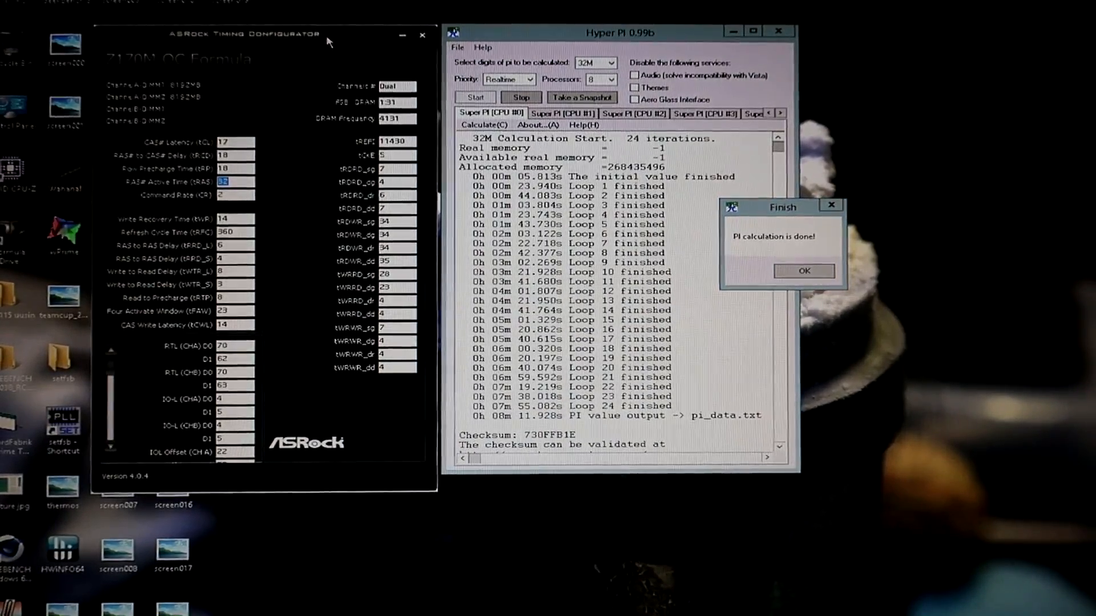